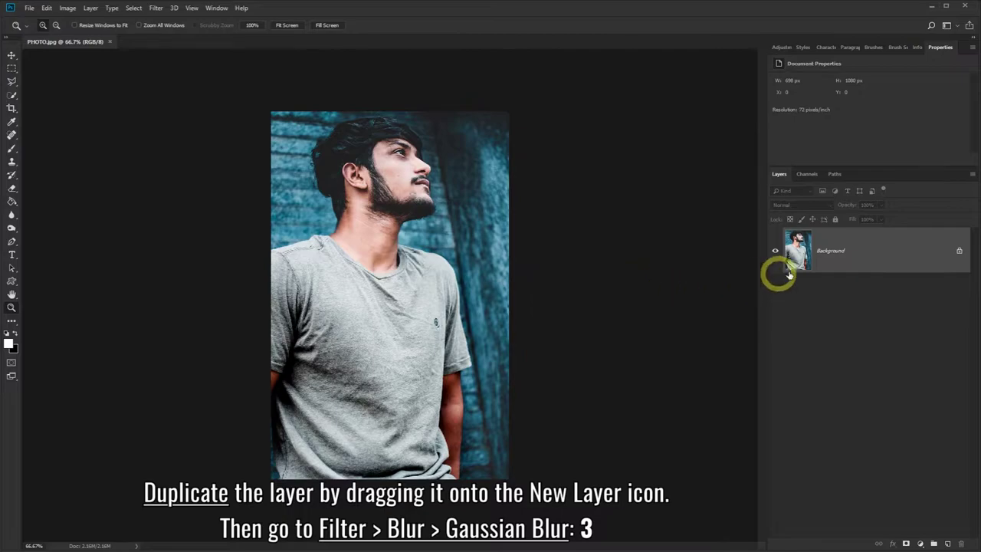
# Duplicate the Background layer and apply a 3-pixel Gaussian Blur to the copy.
pyautogui.moveTo(878, 247); pyautogui.dragTo(948, 543)
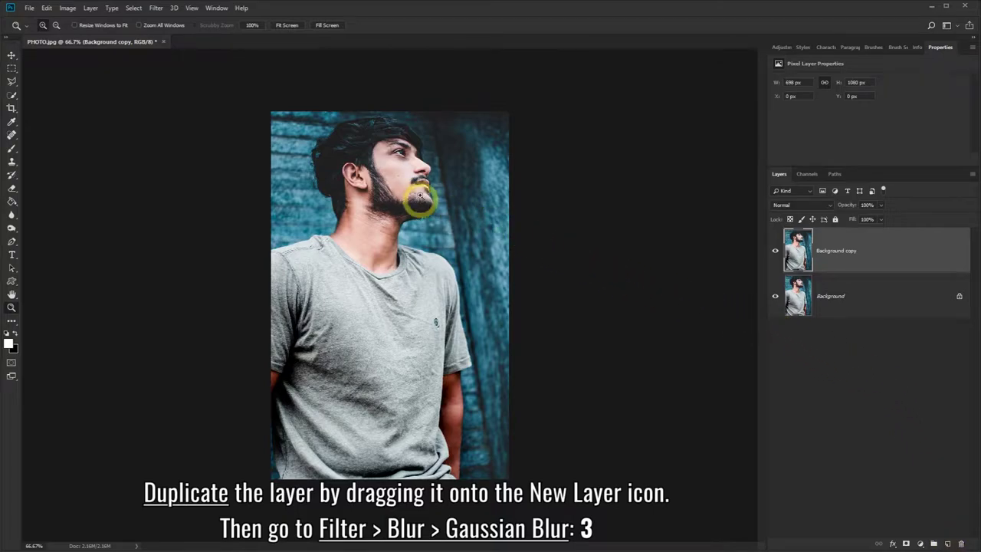
pyautogui.click(158, 9)
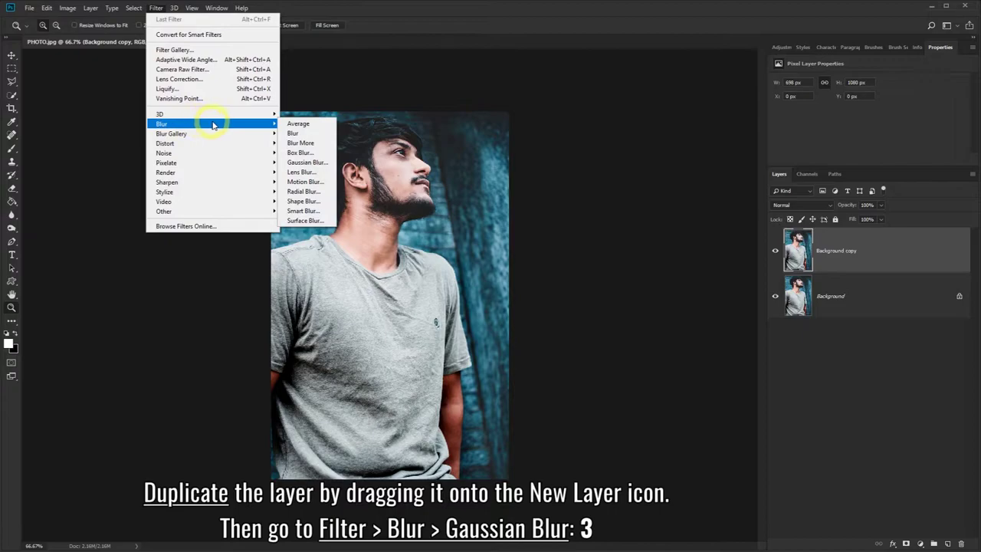
pyautogui.moveTo(212, 123)
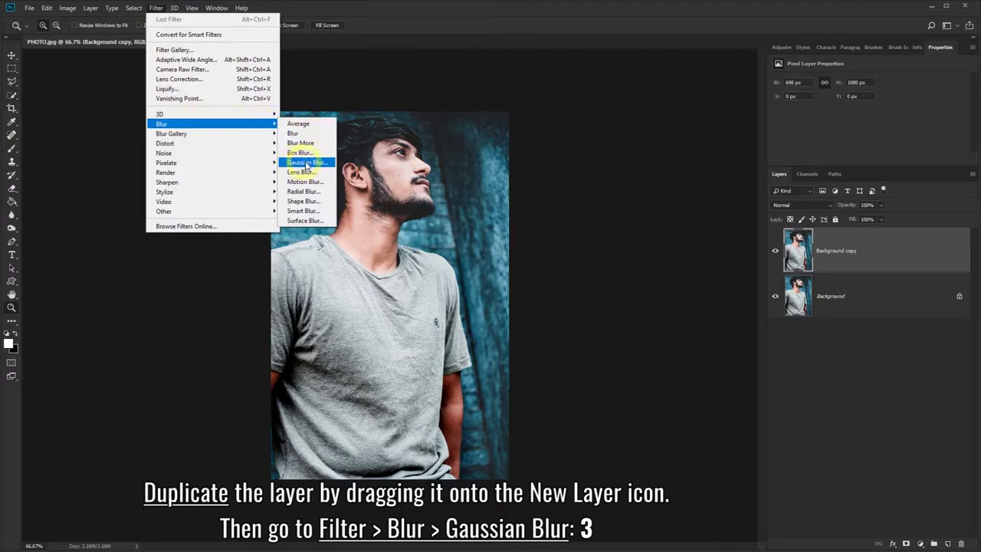
pyautogui.click(316, 166)
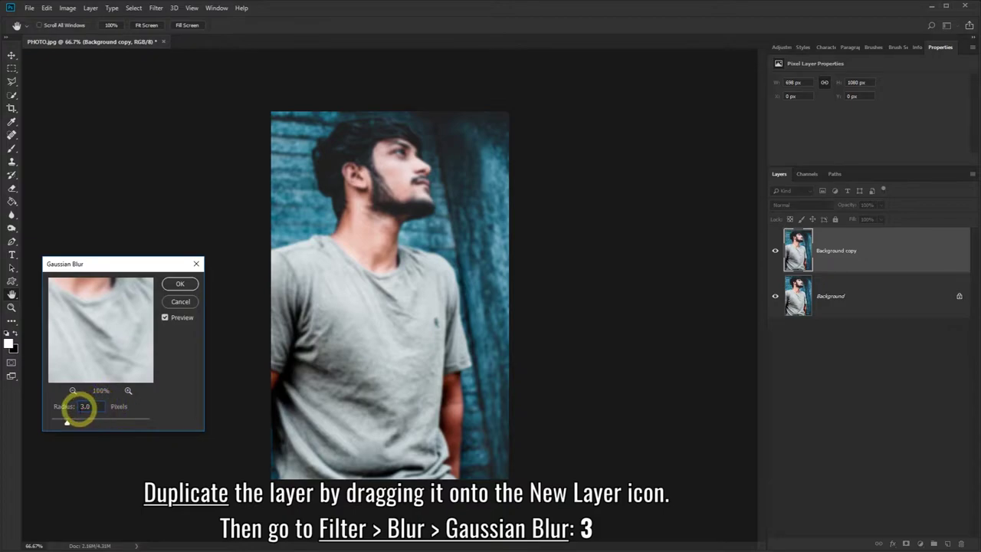
pyautogui.click(175, 285)
pyautogui.press('z')
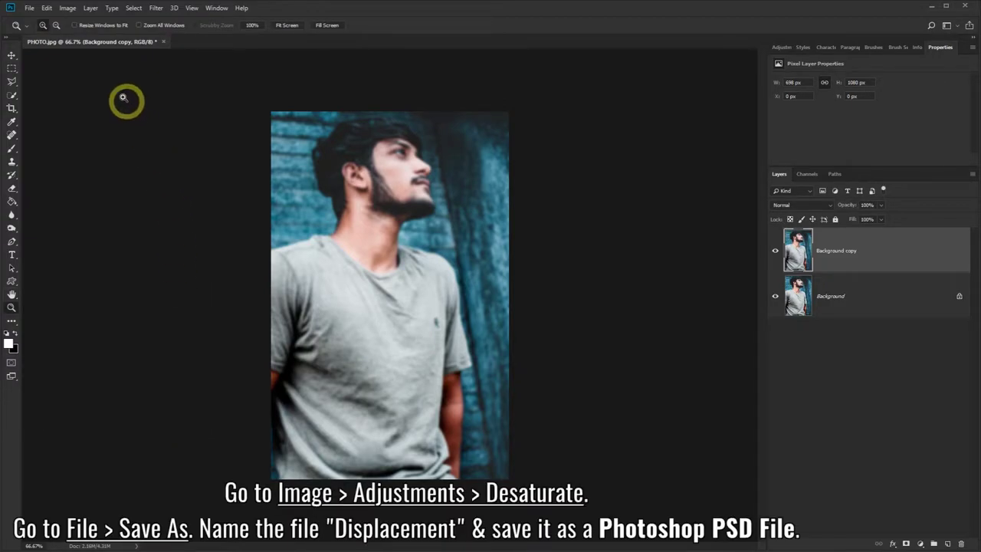
# Desaturate the blurred copy and save the document as the Photoshop file Displacement.psd.
pyautogui.click(68, 9)
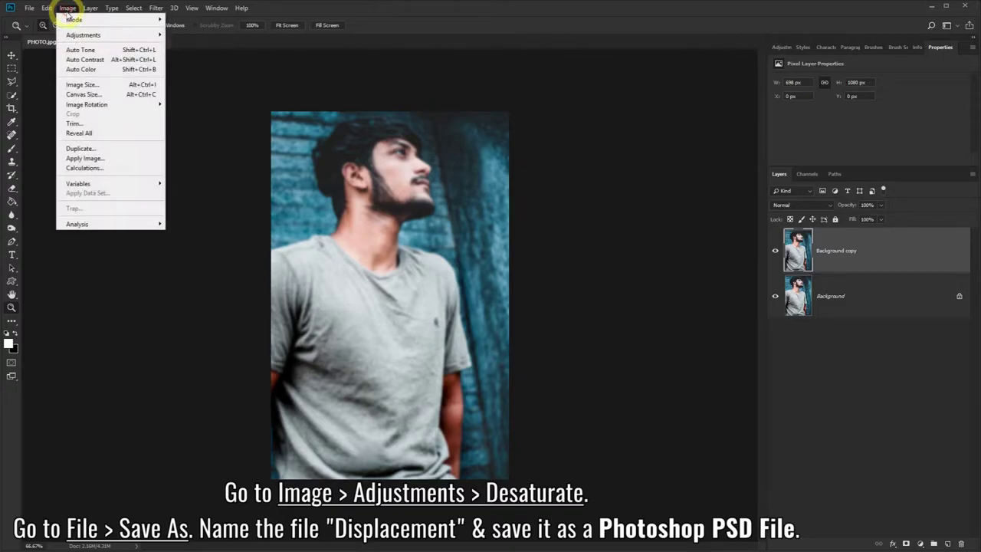
pyautogui.moveTo(84, 35)
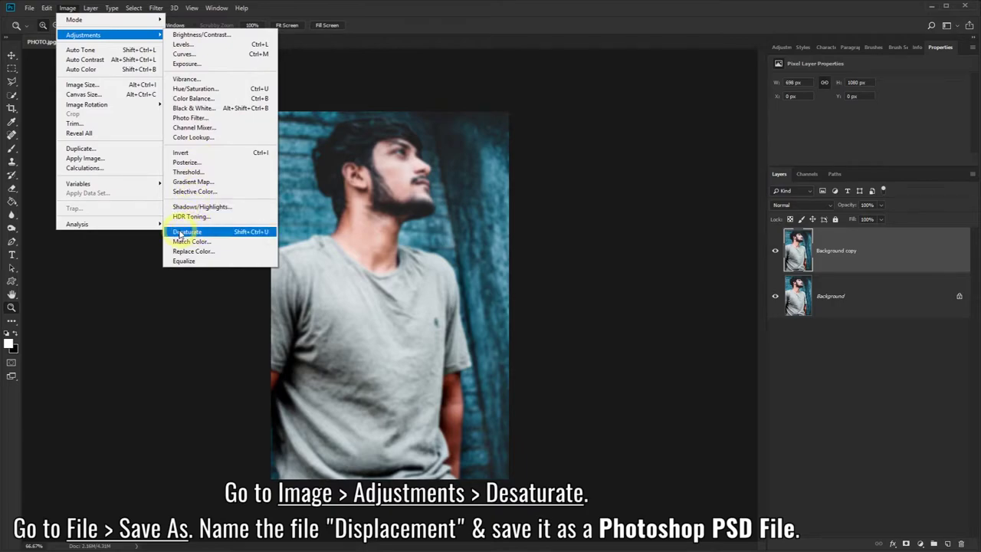
pyautogui.click(209, 232)
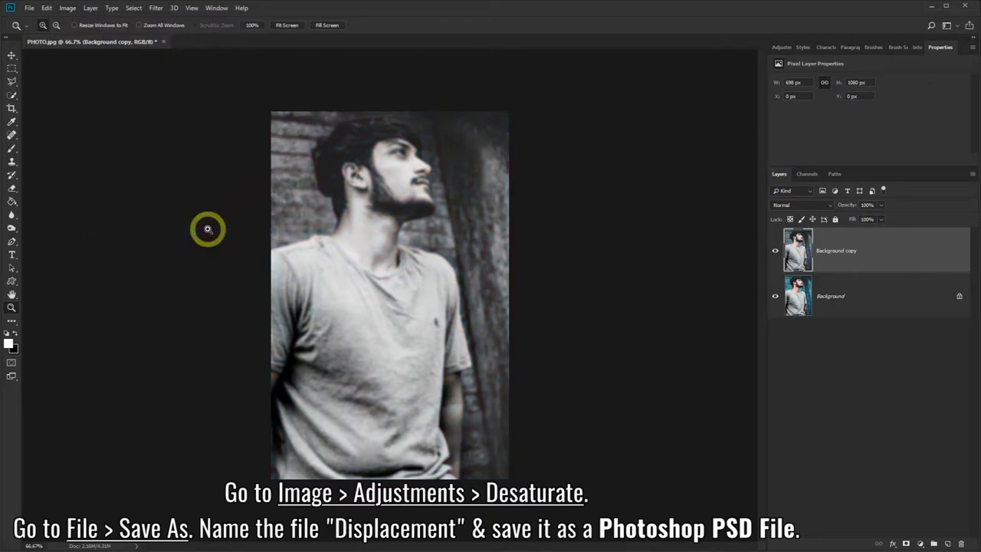
pyautogui.click(32, 12)
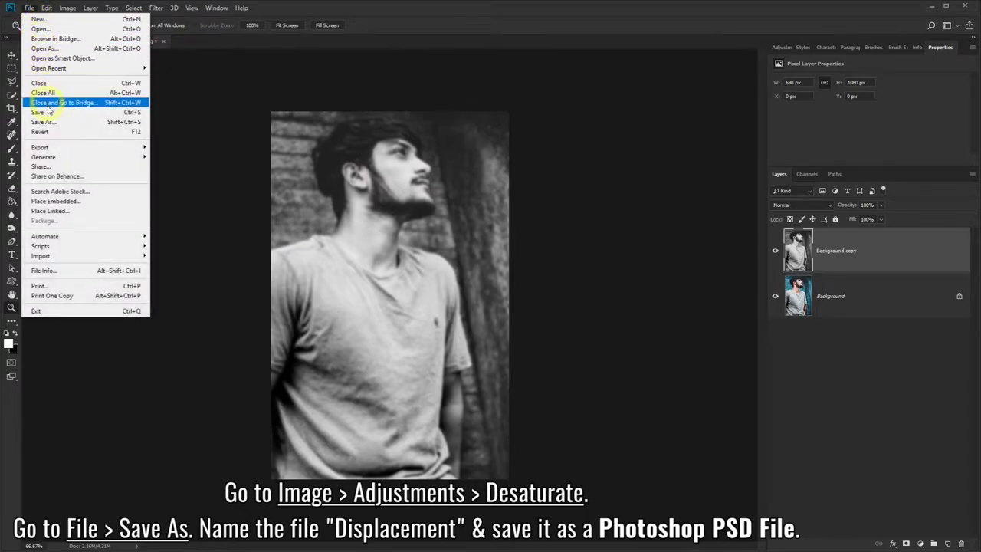
pyautogui.click(44, 122)
pyautogui.write('Displacement')
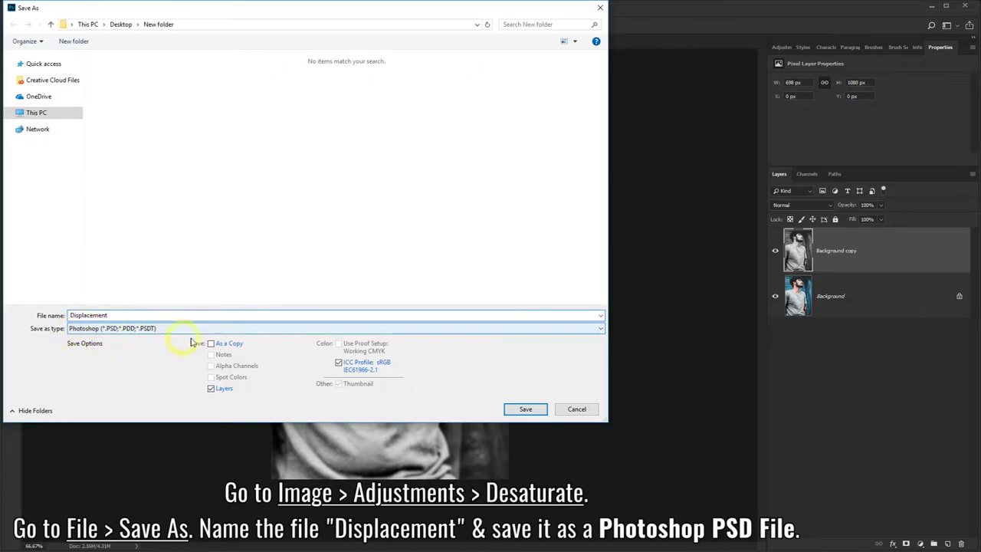
pyautogui.click(525, 410)
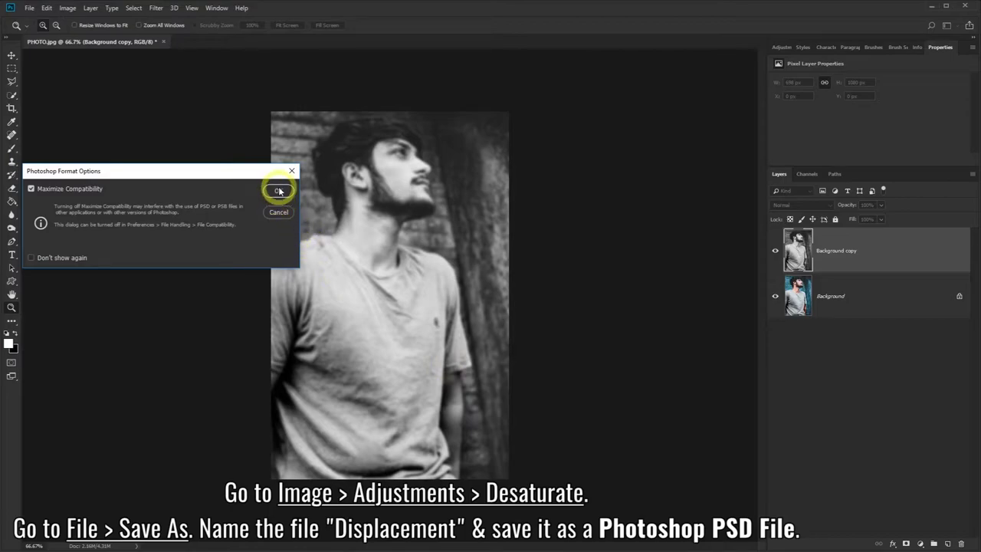
pyautogui.click(278, 192)
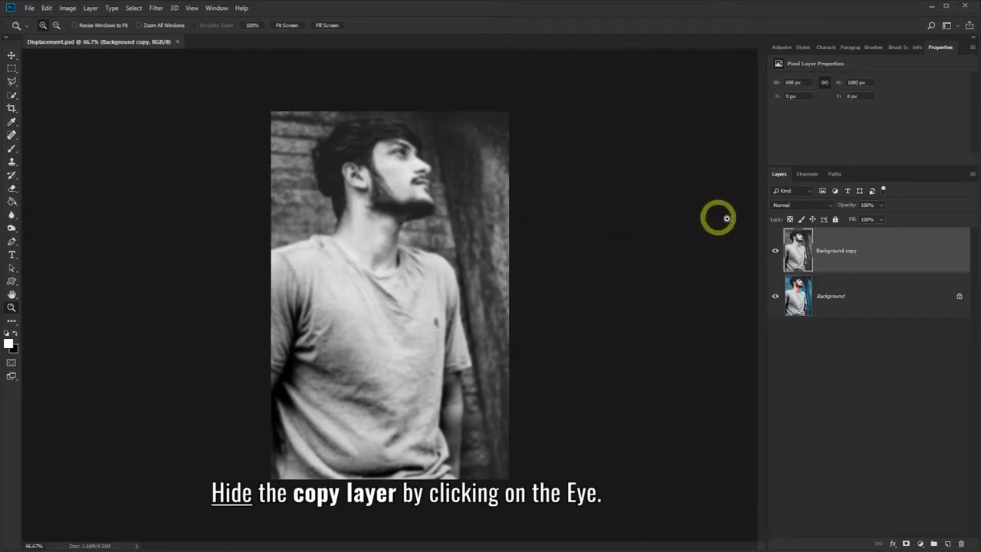
# Hide the Background copy layer and select the Custom Shape Tool.
pyautogui.click(776, 253)
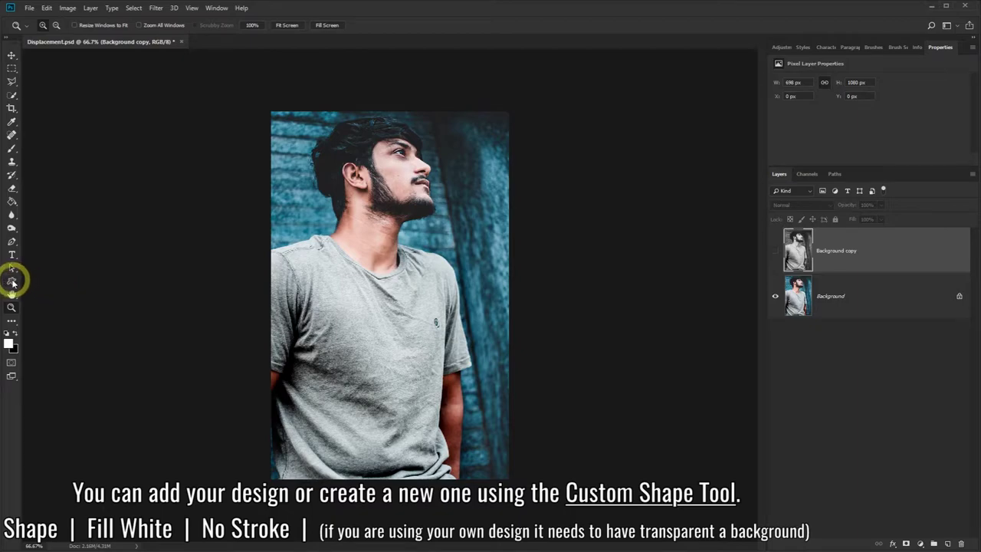
pyautogui.click(12, 282)
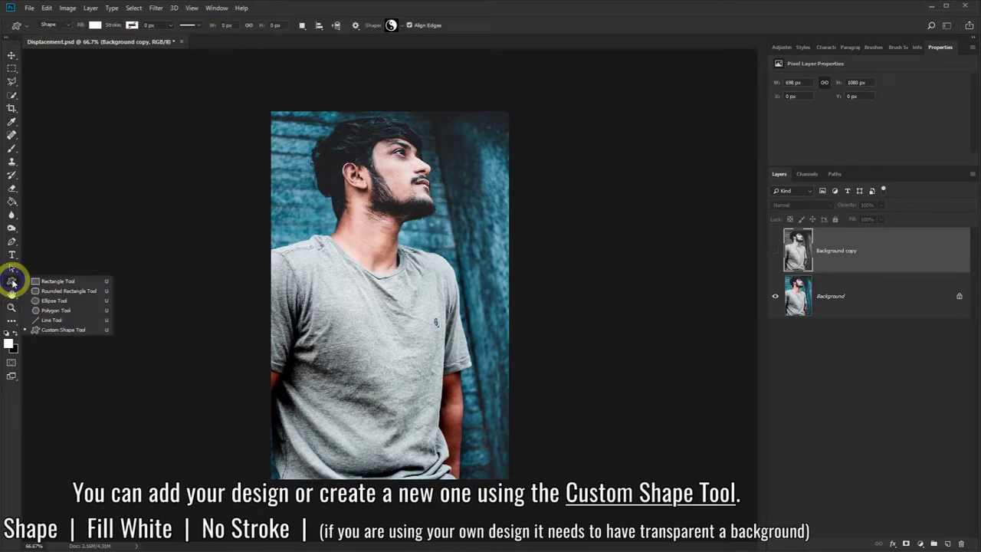
pyautogui.click(54, 330)
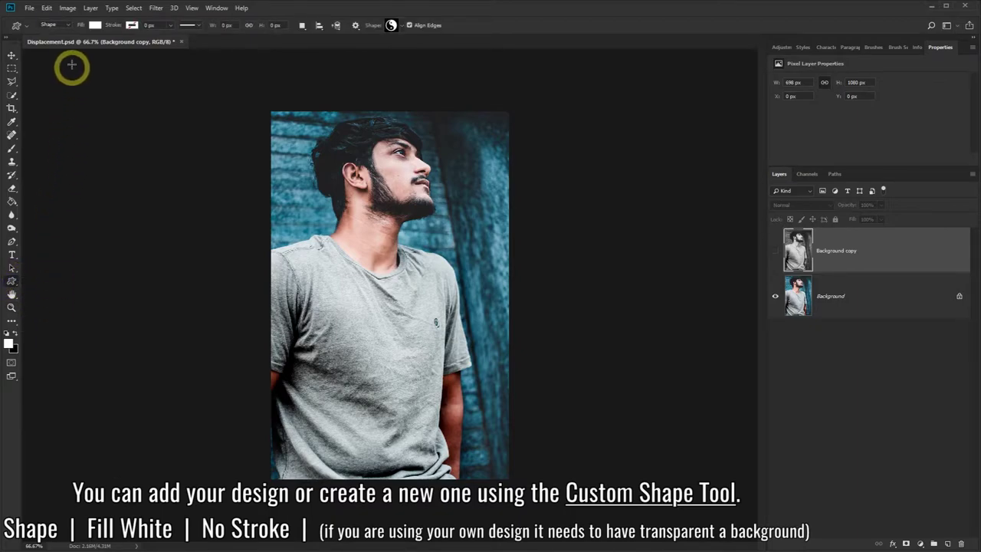
# Set the shape fill to white with no stroke and choose the yin-yang shape.
pyautogui.click(94, 25)
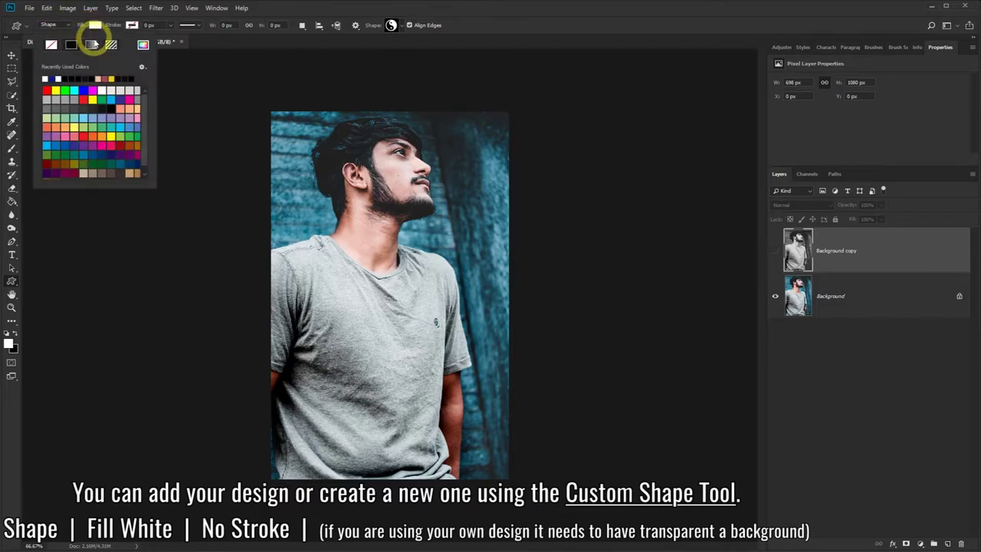
pyautogui.click(142, 44)
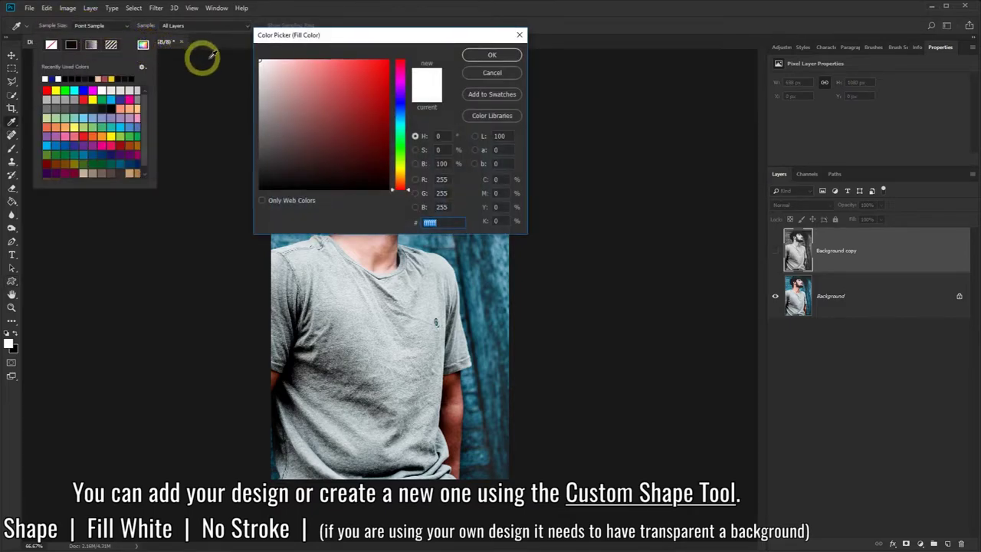
pyautogui.click(477, 56)
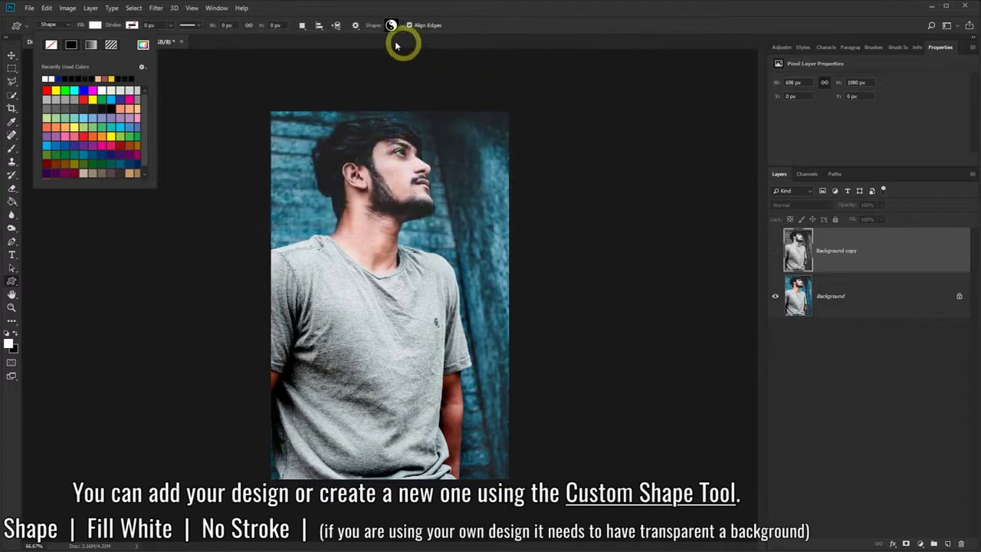
pyautogui.click(284, 13)
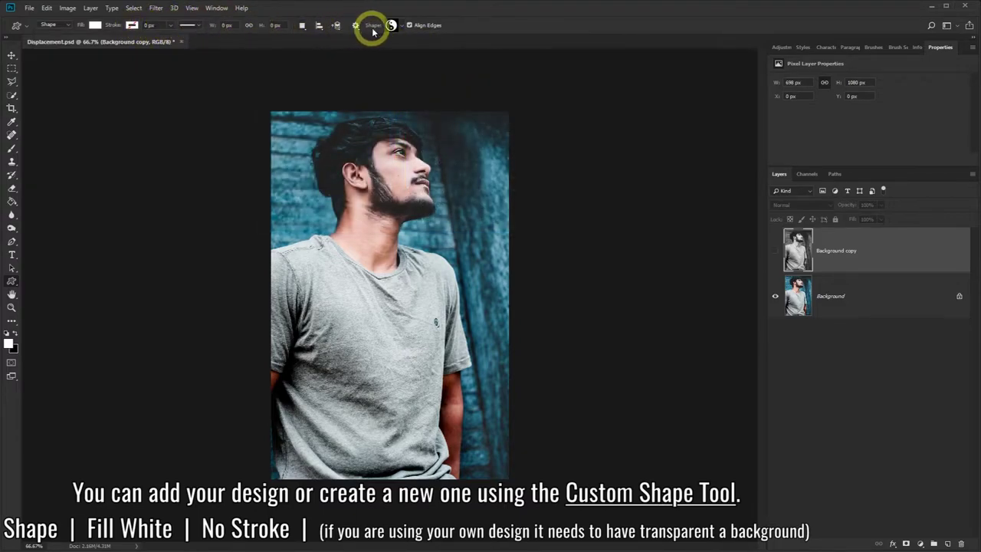
pyautogui.click(399, 28)
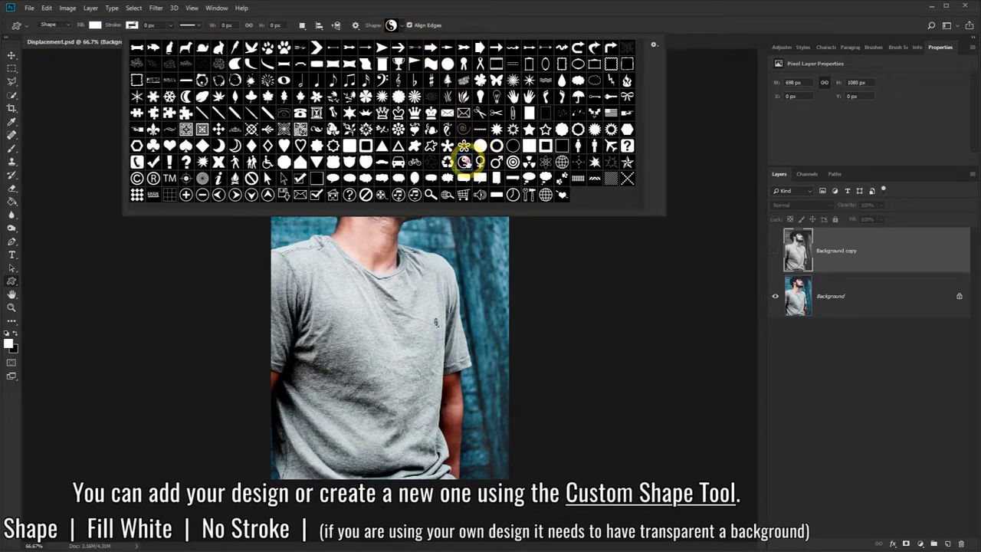
pyautogui.click(526, 19)
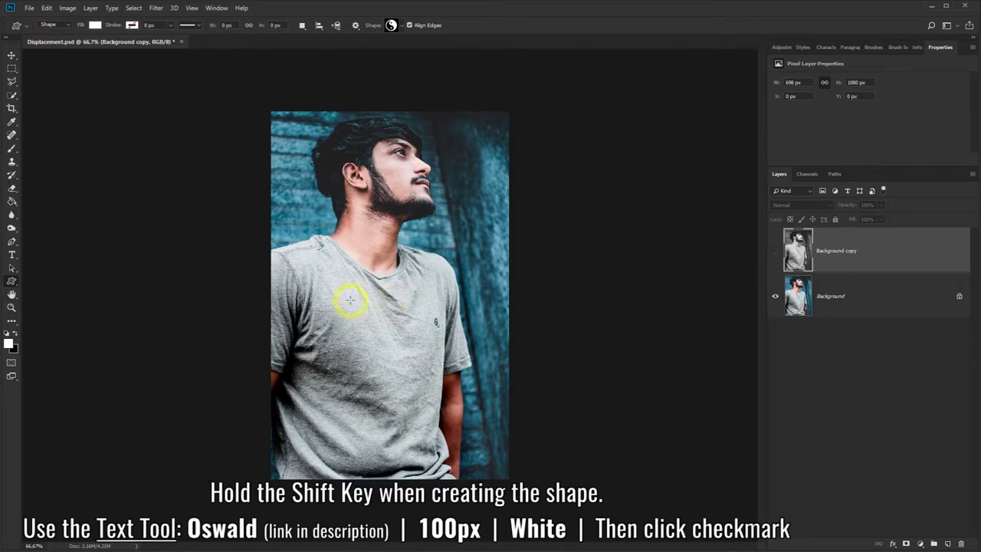
# Draw the yin-yang on the shirt's chest and add white 'LOGO' text beneath it.
pyautogui.moveTo(349, 299); pyautogui.dragTo(433, 391)
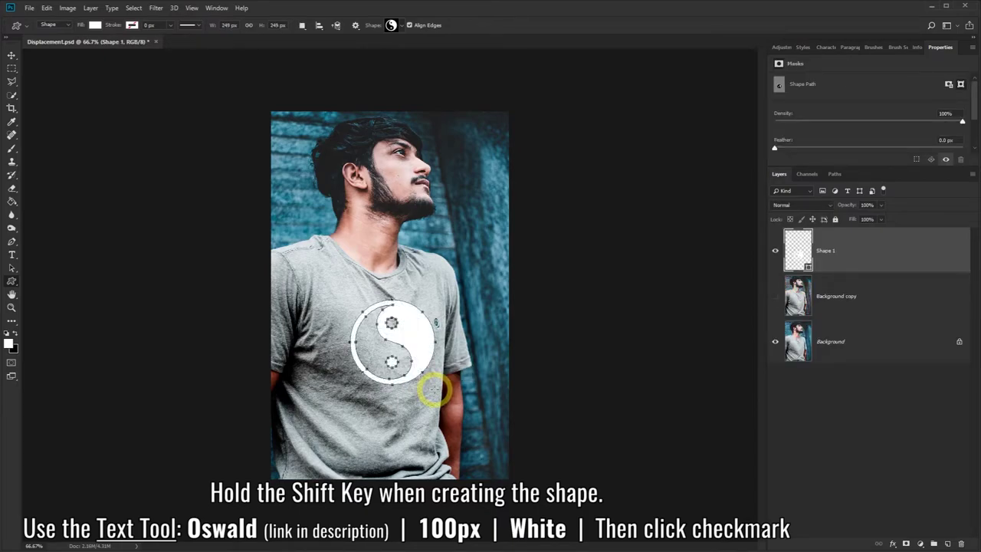
pyautogui.click(13, 254)
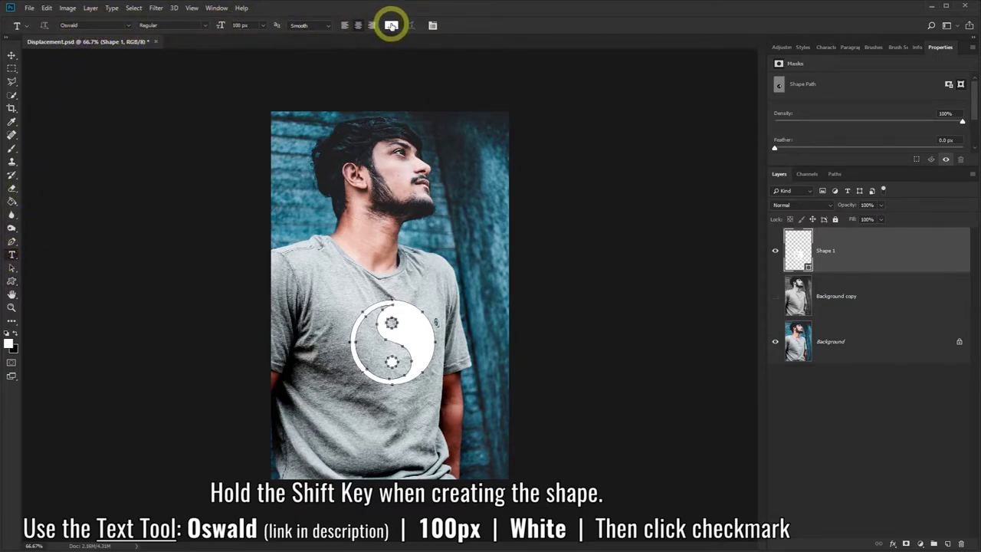
pyautogui.click(391, 25)
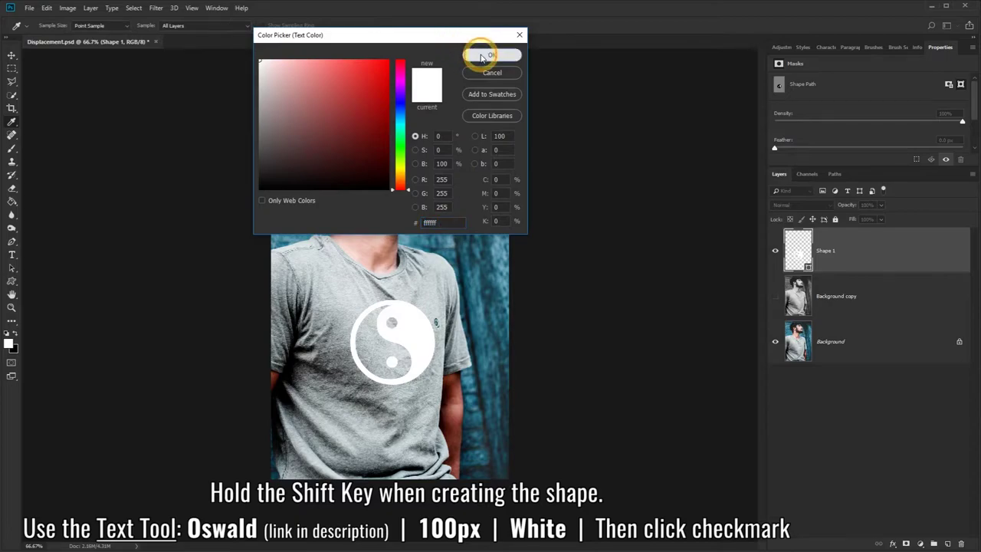
pyautogui.click(483, 58)
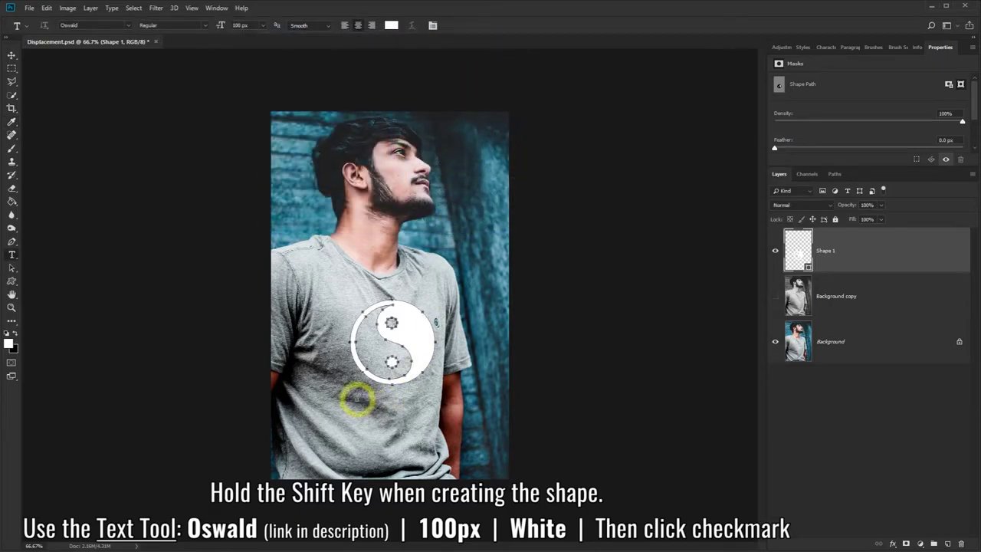
pyautogui.click(393, 411)
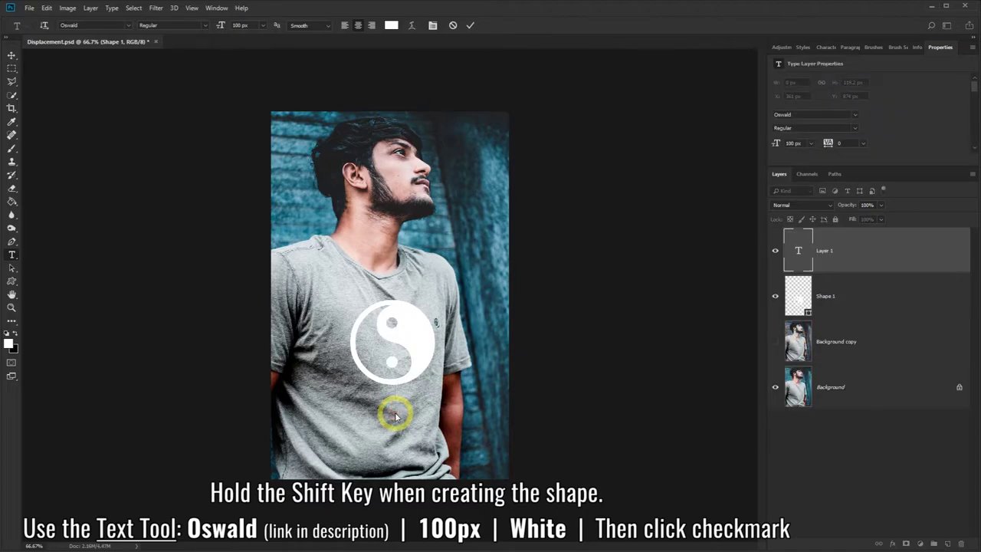
pyautogui.write('LOGO')
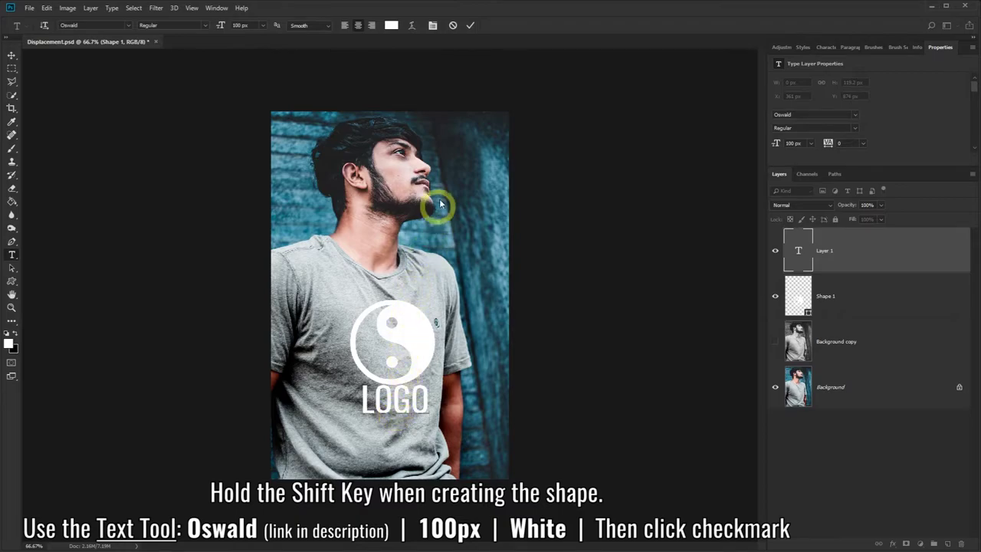
pyautogui.click(470, 25)
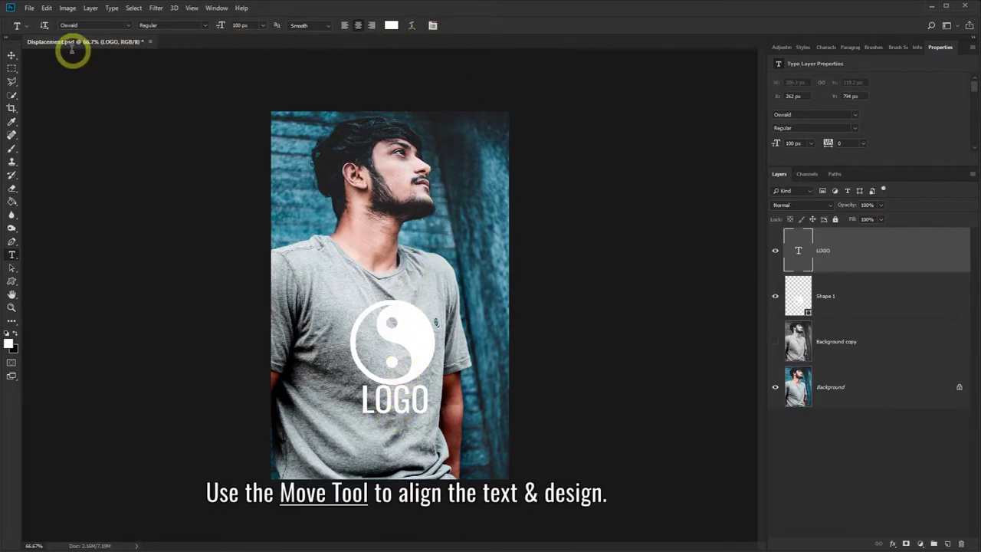
# Nudge the LOGO text down, then convert it and Shape 1 into one smart object.
pyautogui.click(12, 56)
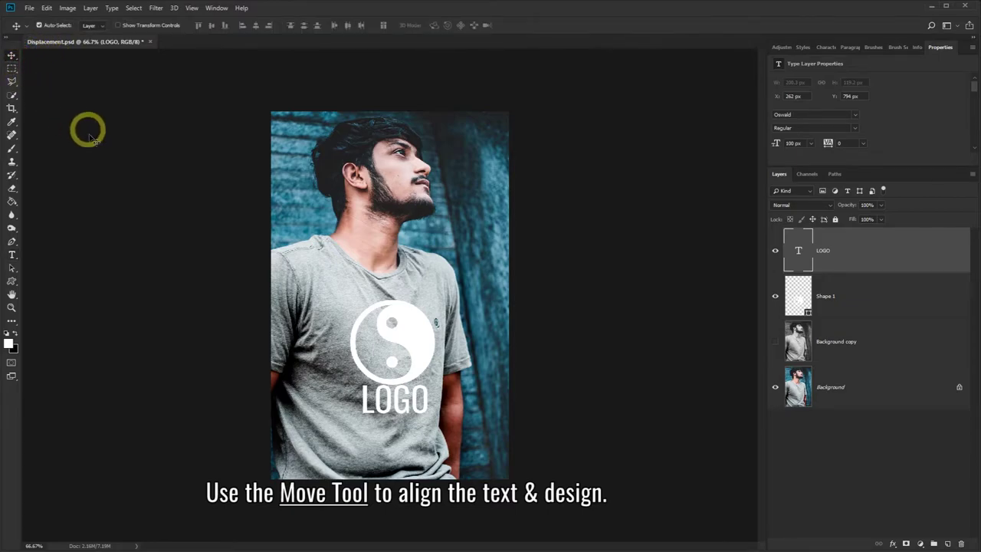
pyautogui.moveTo(397, 403); pyautogui.dragTo(392, 412)
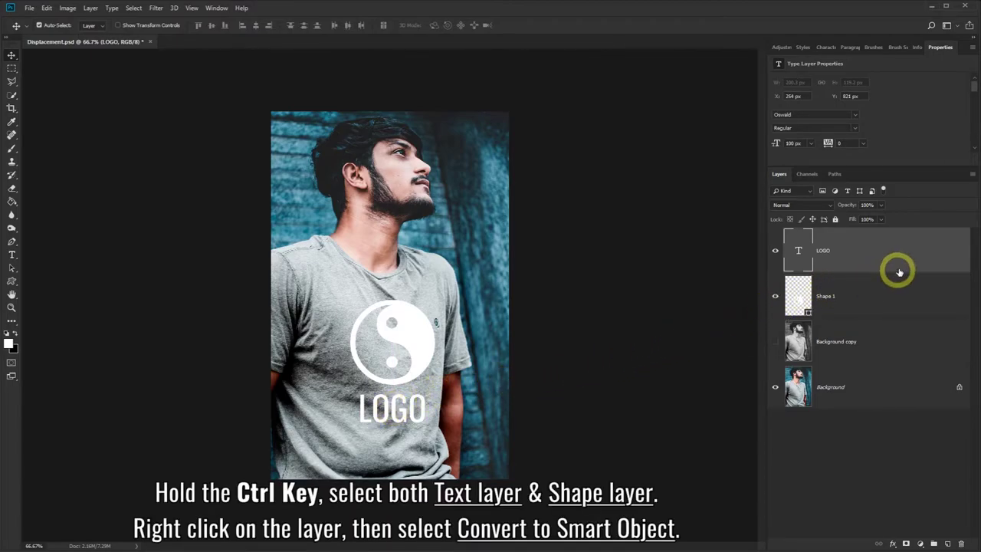
pyautogui.keyDown('ctrl'); pyautogui.click(863, 291); pyautogui.keyUp('ctrl')
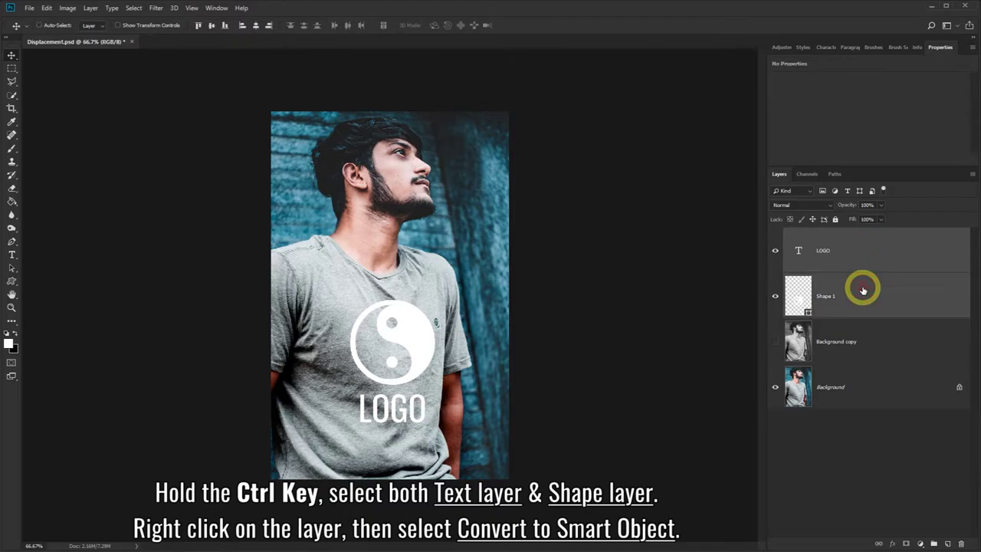
pyautogui.rightClick(871, 247)
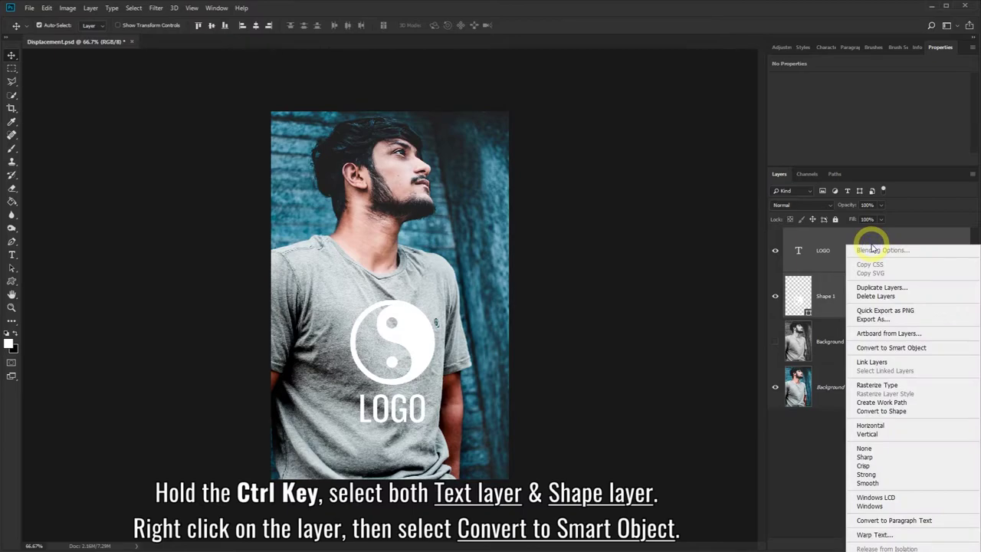
pyautogui.click(882, 351)
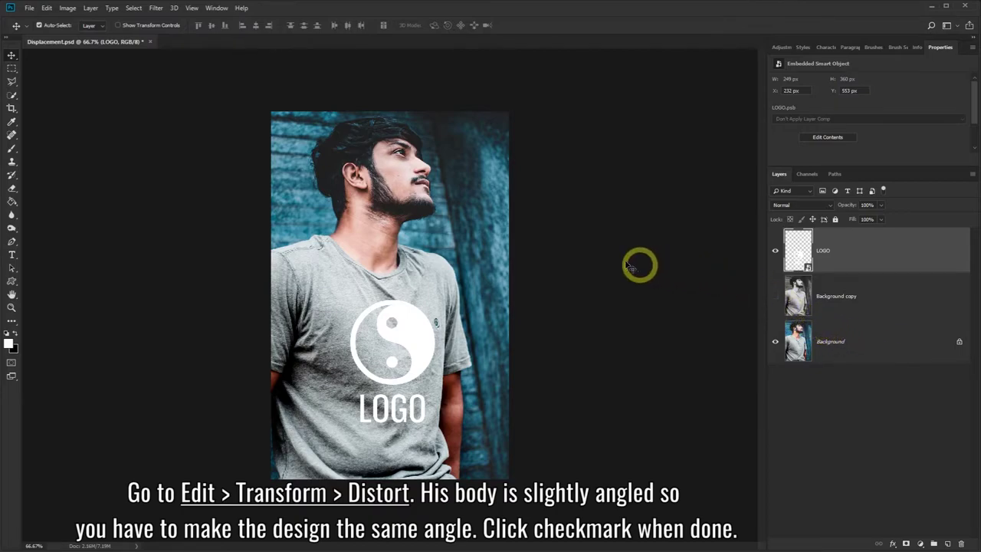
# Distort the LOGO smart object's right corners to match the torso angle and reposition it.
pyautogui.click(47, 8)
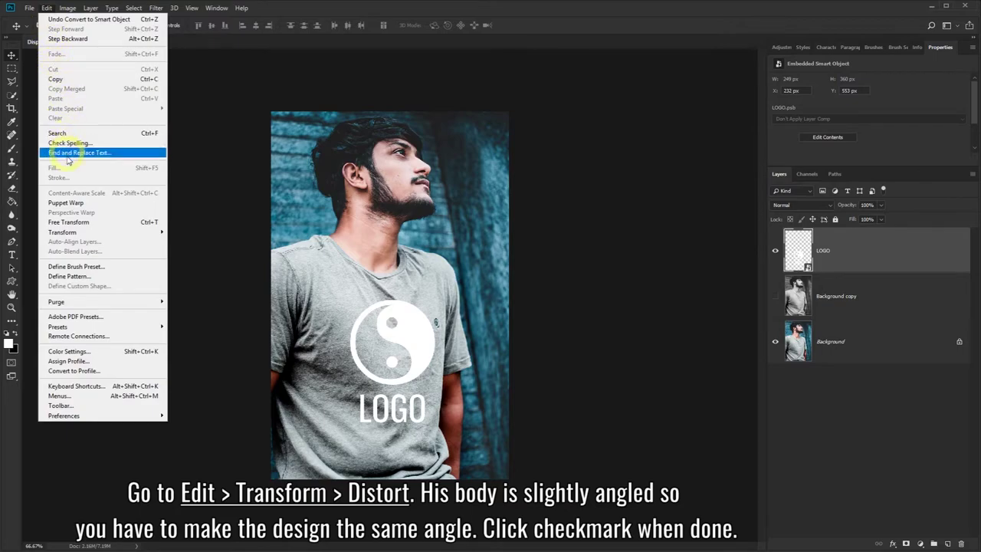
pyautogui.moveTo(63, 232)
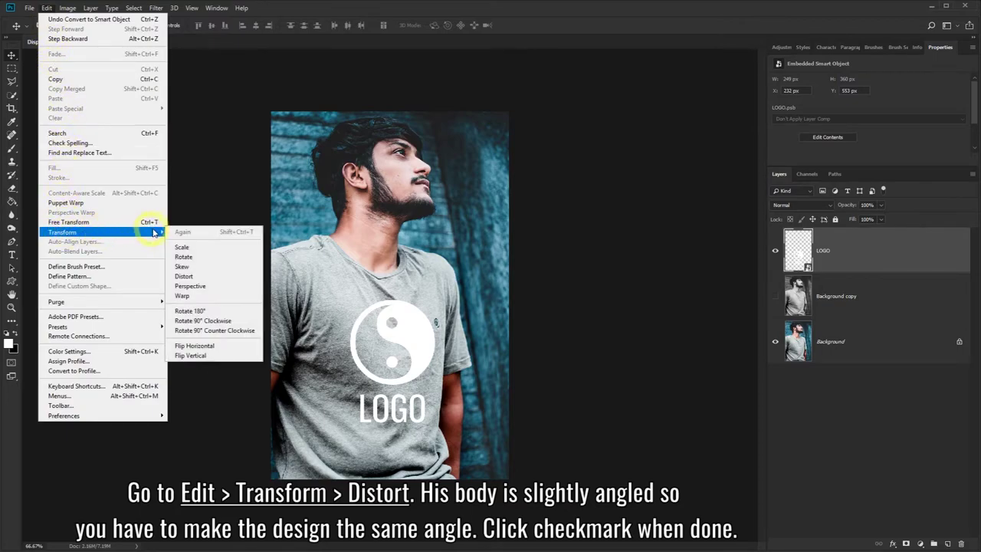
pyautogui.click(185, 276)
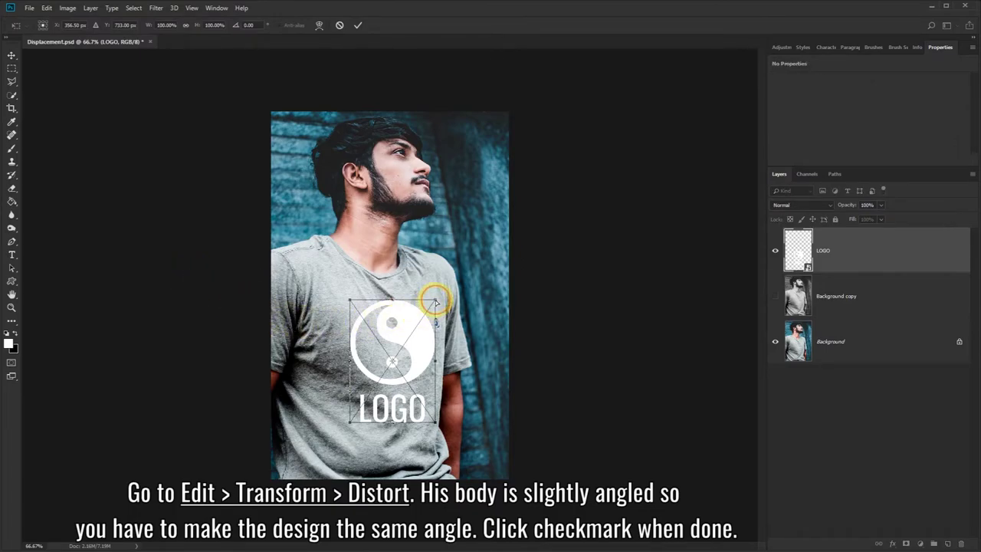
pyautogui.moveTo(436, 303); pyautogui.dragTo(428, 308)
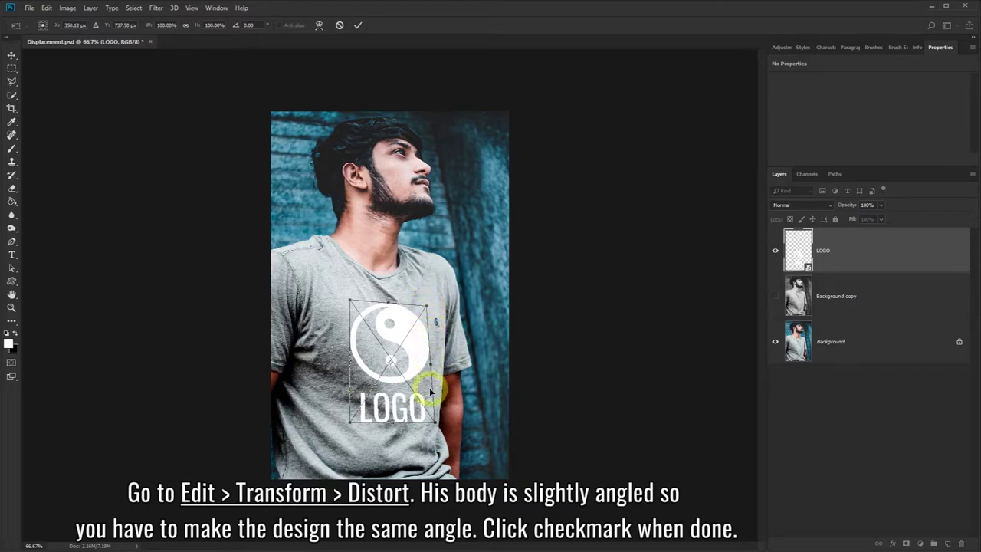
pyautogui.moveTo(434, 421); pyautogui.dragTo(433, 412)
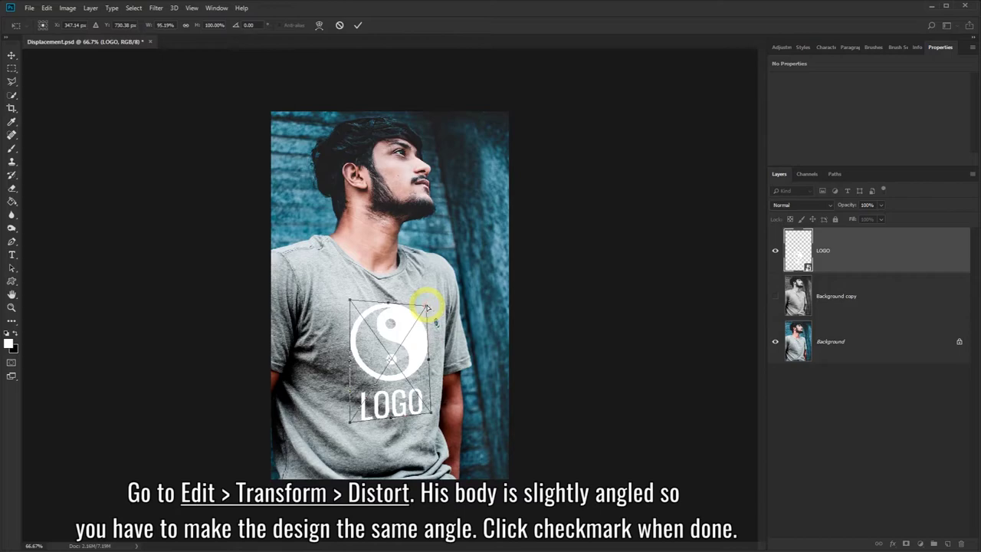
pyautogui.moveTo(427, 307); pyautogui.dragTo(428, 305)
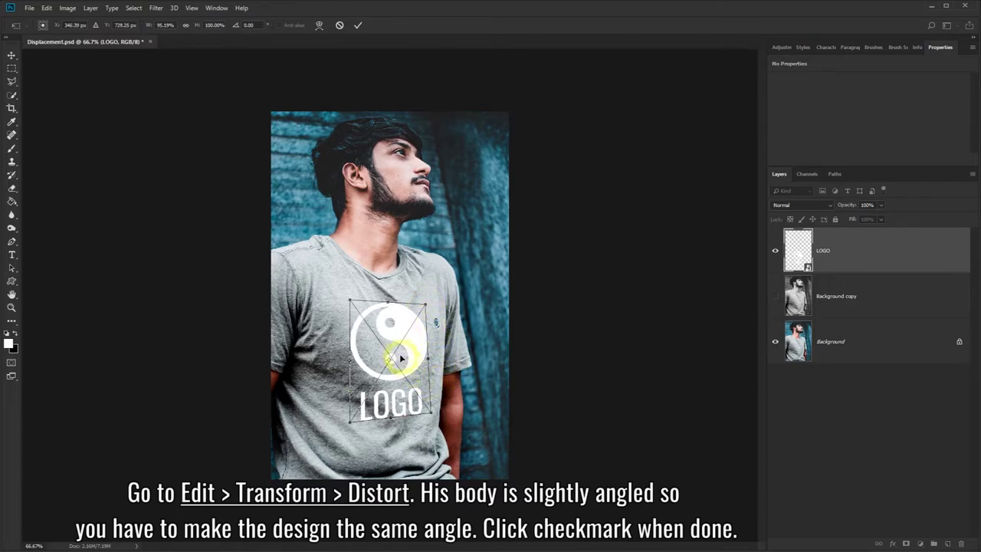
pyautogui.moveTo(394, 336); pyautogui.dragTo(389, 334)
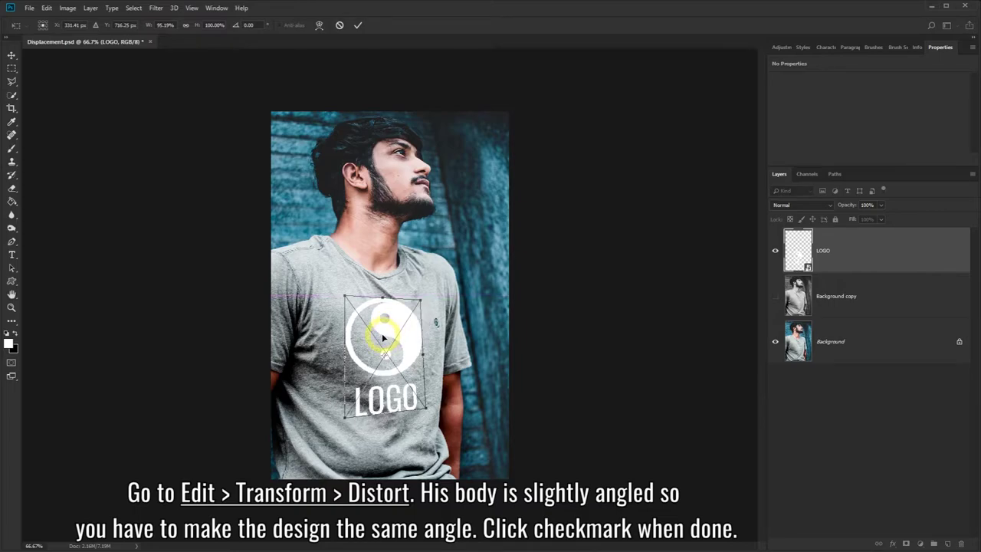
pyautogui.moveTo(387, 336); pyautogui.dragTo(387, 341)
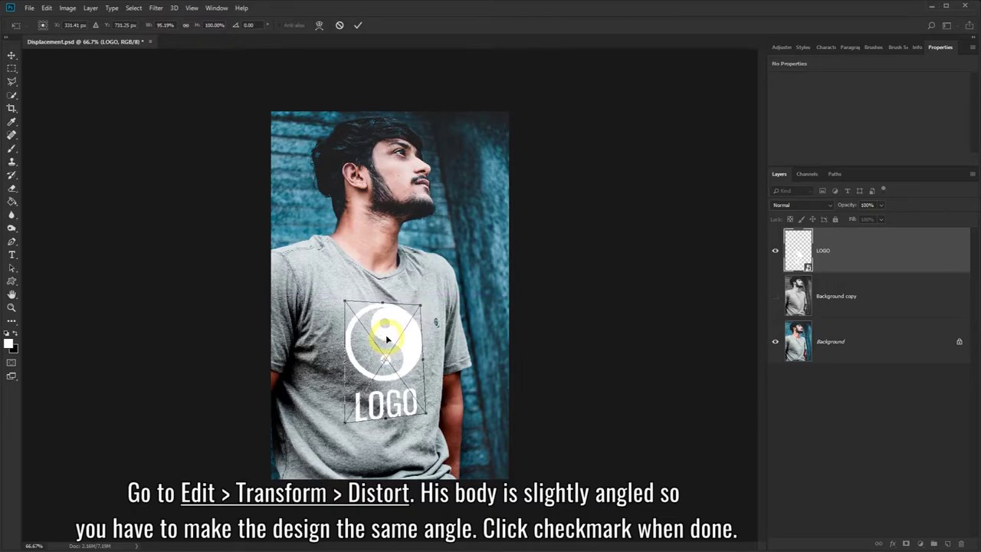
pyautogui.click(357, 25)
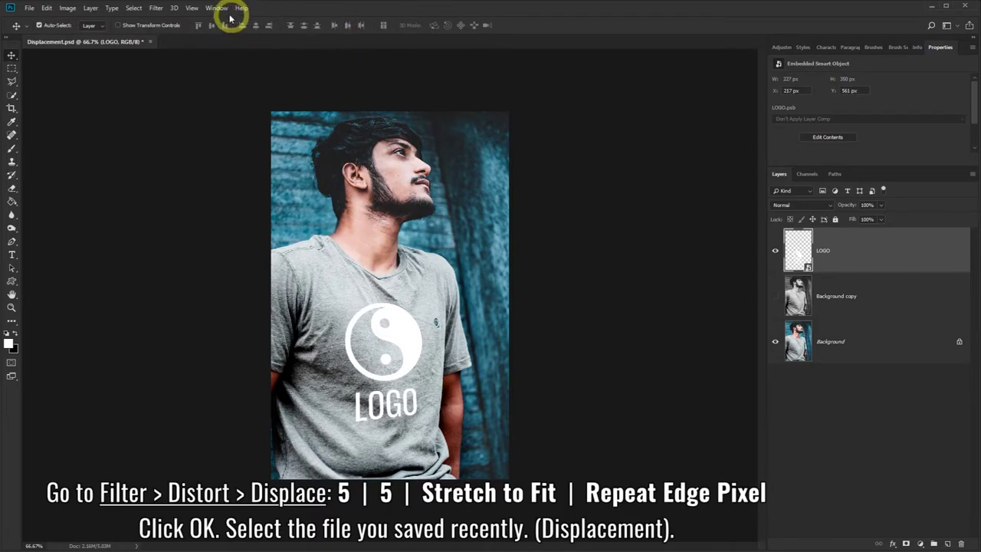
# Apply Displace with horizontal and vertical scale 5, using Displacement.psd as the map.
pyautogui.click(157, 9)
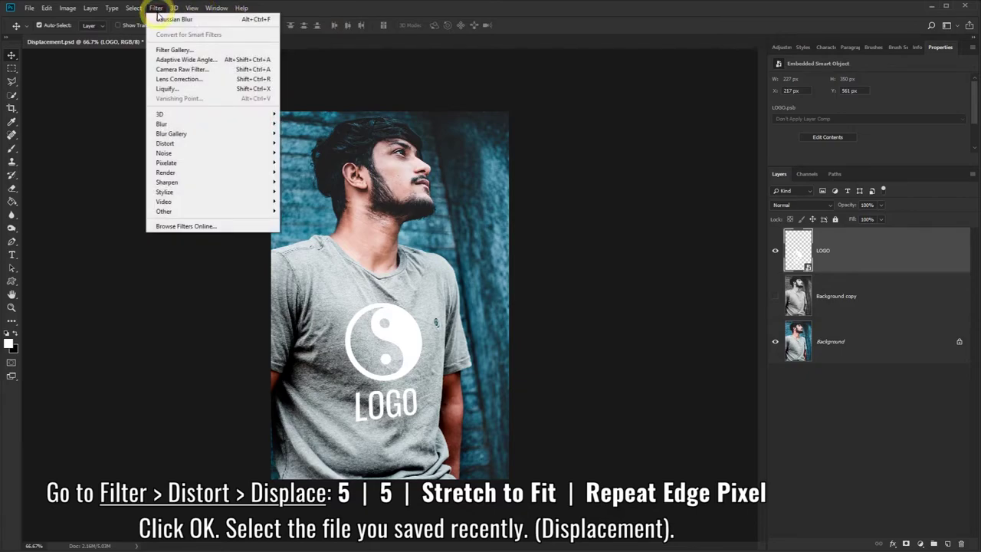
pyautogui.moveTo(165, 143)
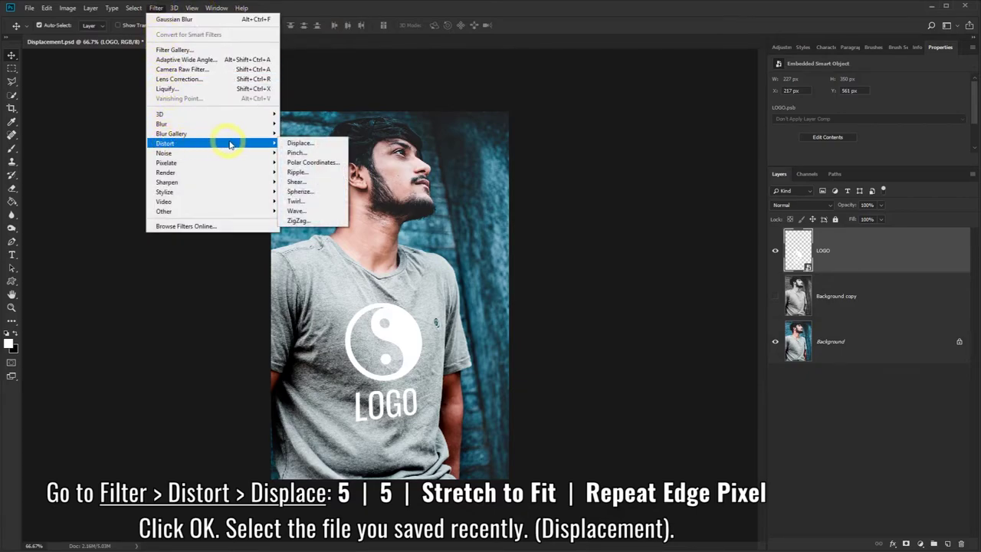
pyautogui.click(319, 146)
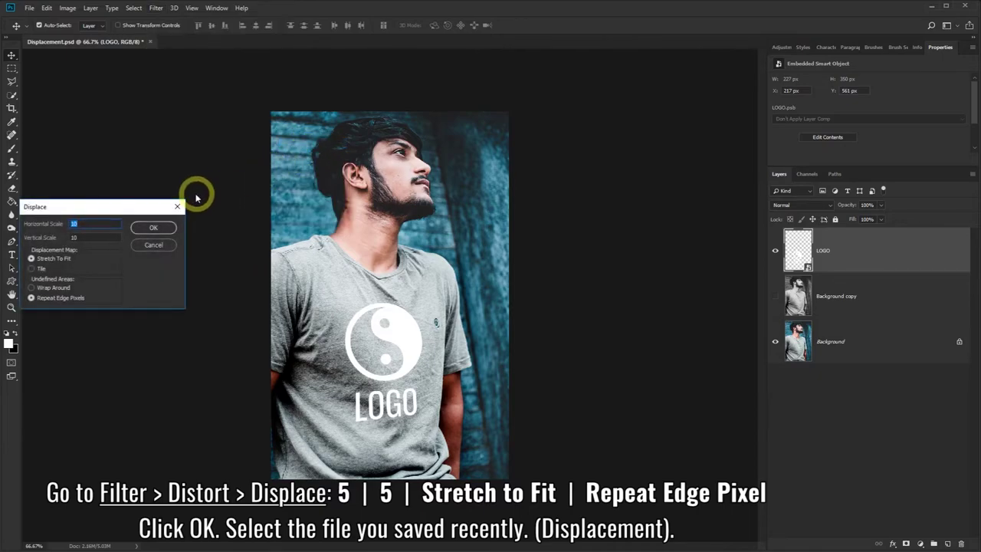
pyautogui.write('5')
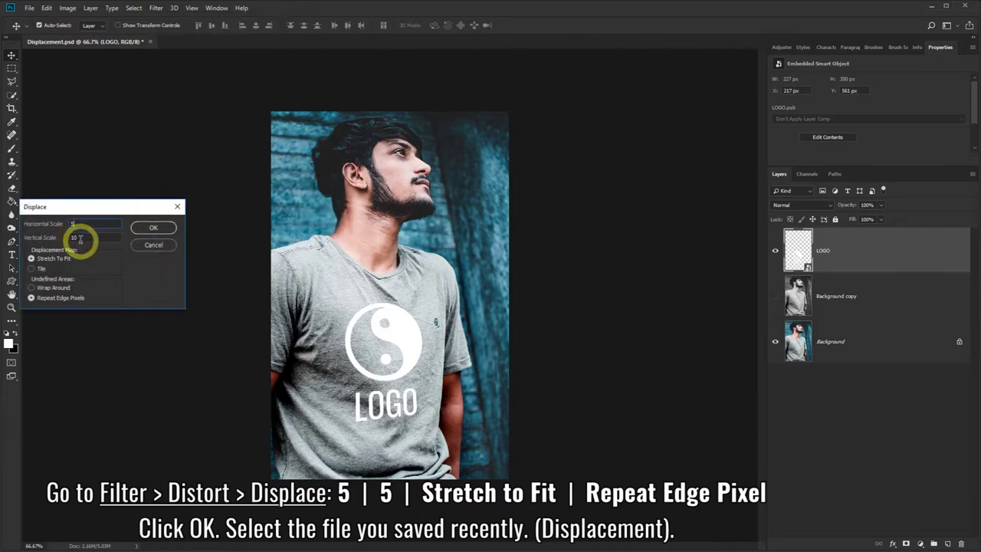
pyautogui.doubleClick(74, 238)
pyautogui.write('5')
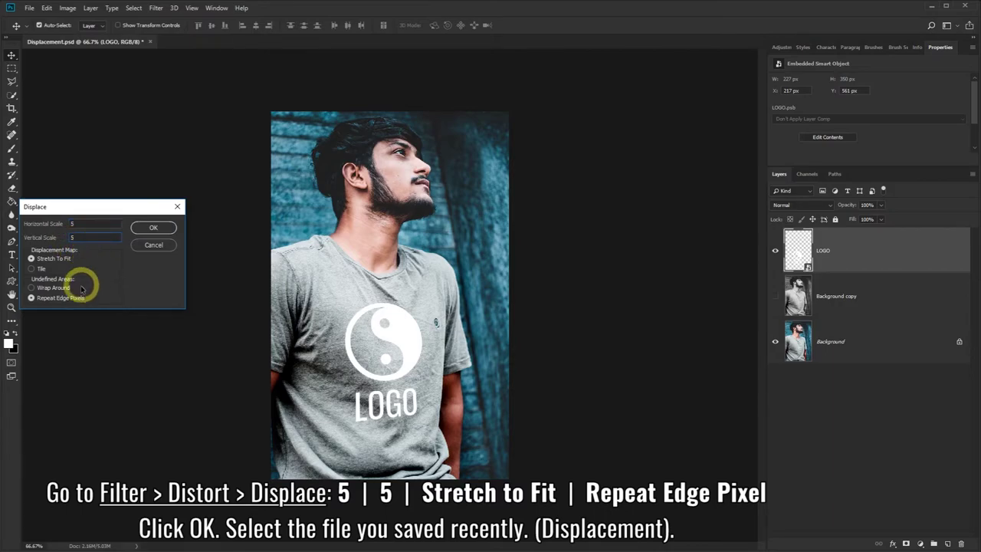
pyautogui.click(150, 228)
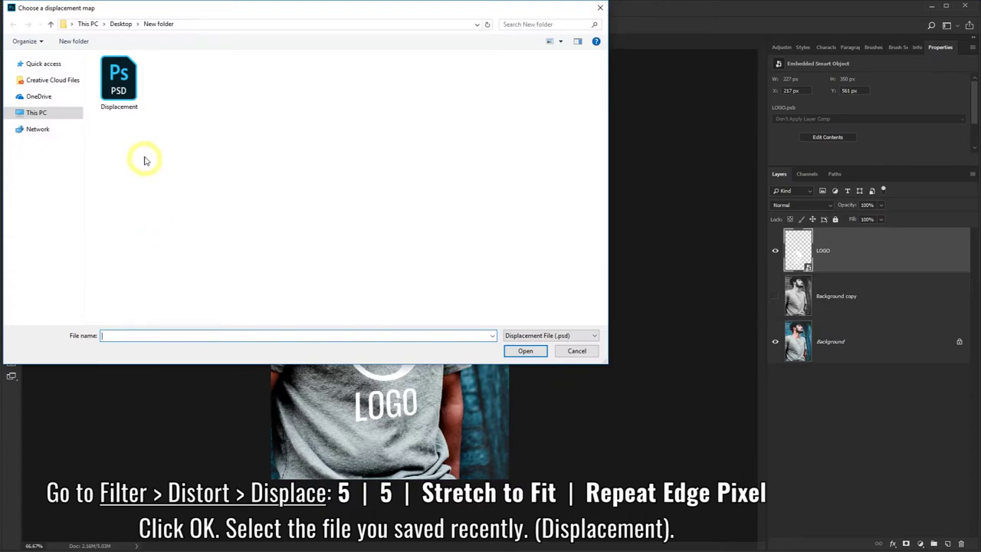
pyautogui.click(123, 91)
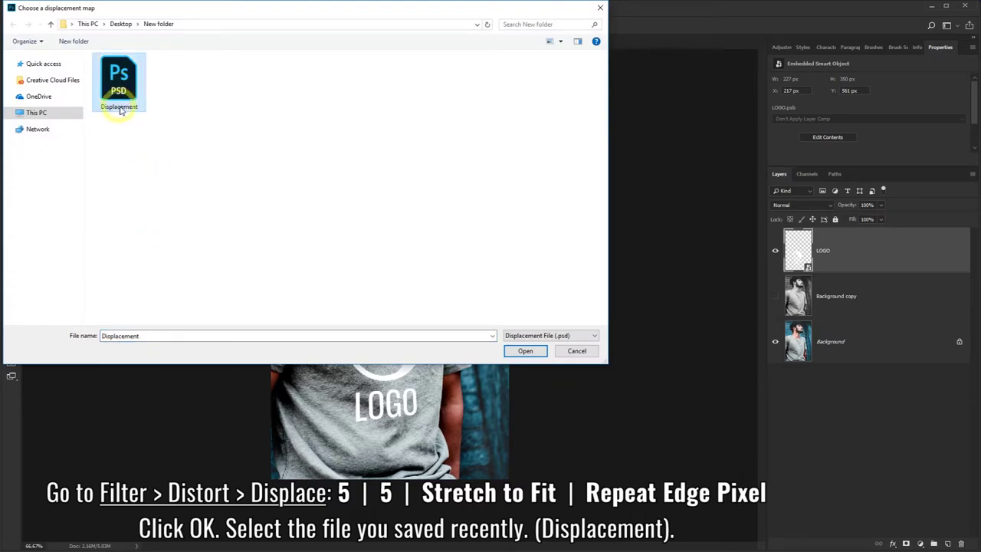
pyautogui.click(524, 351)
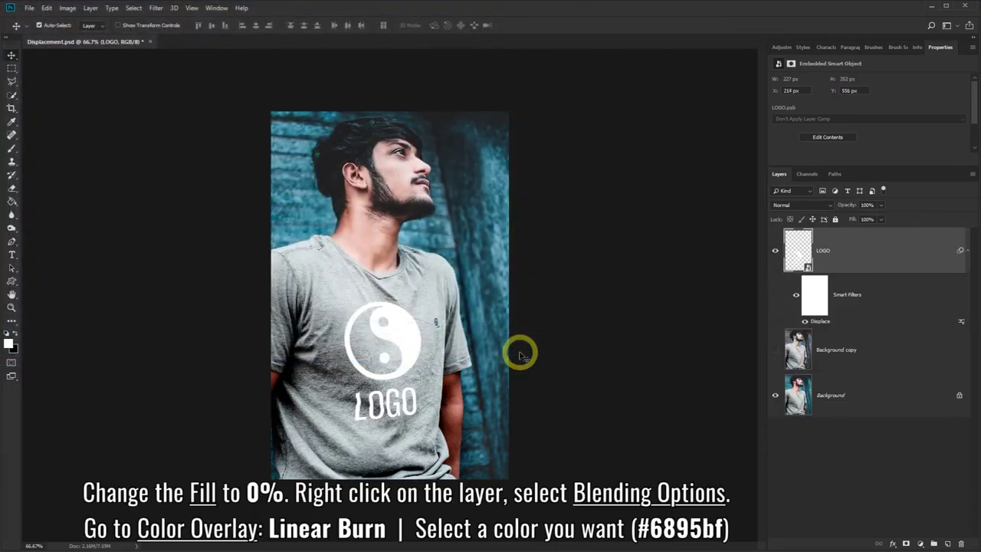
# Set the LOGO layer's fill to 0% and add a Color Overlay layer style.
pyautogui.click(881, 220)
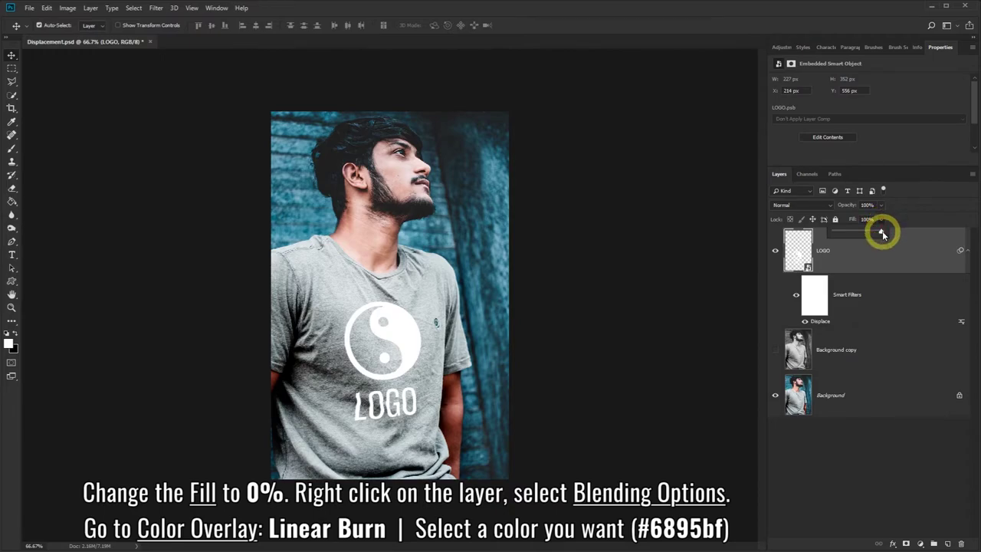
pyautogui.moveTo(882, 233); pyautogui.dragTo(834, 233)
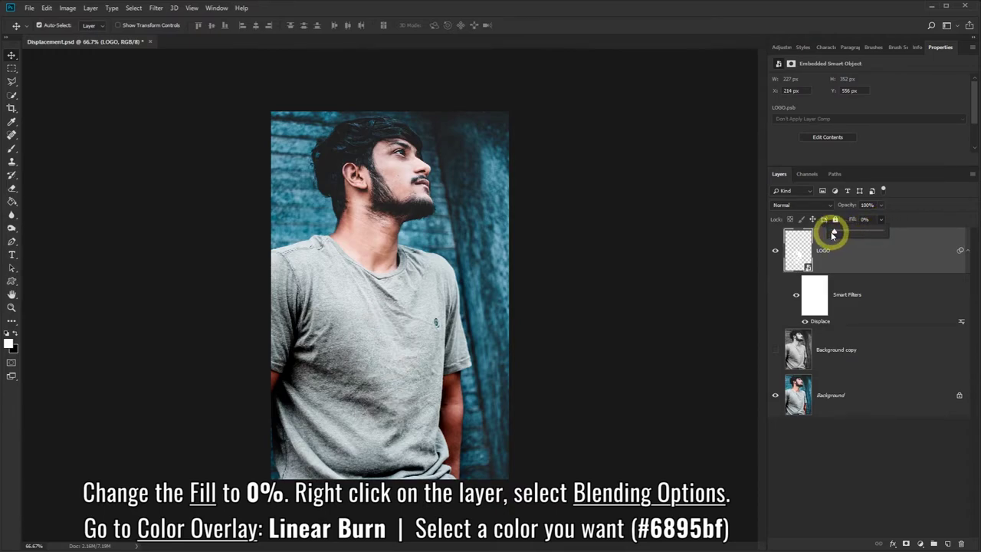
pyautogui.rightClick(867, 253)
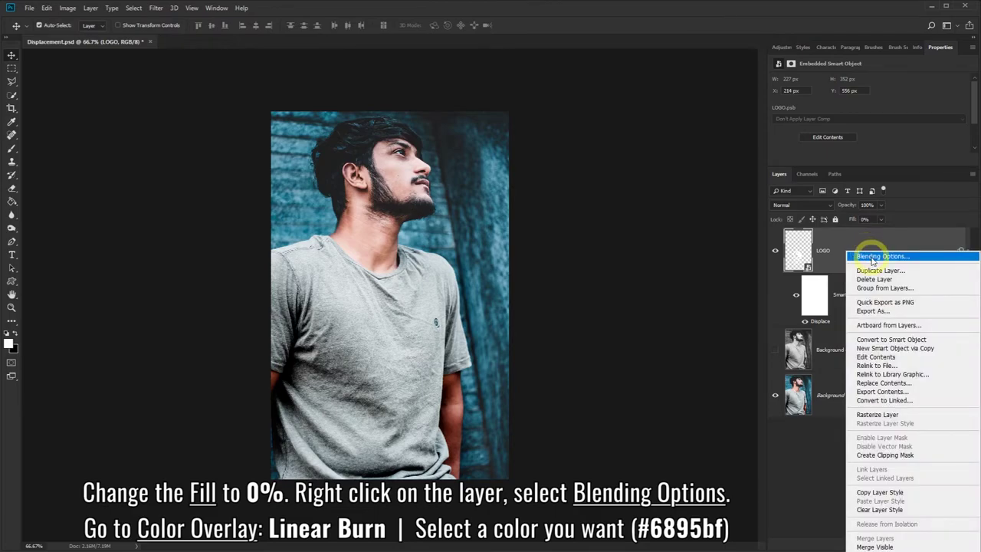
pyautogui.click(871, 258)
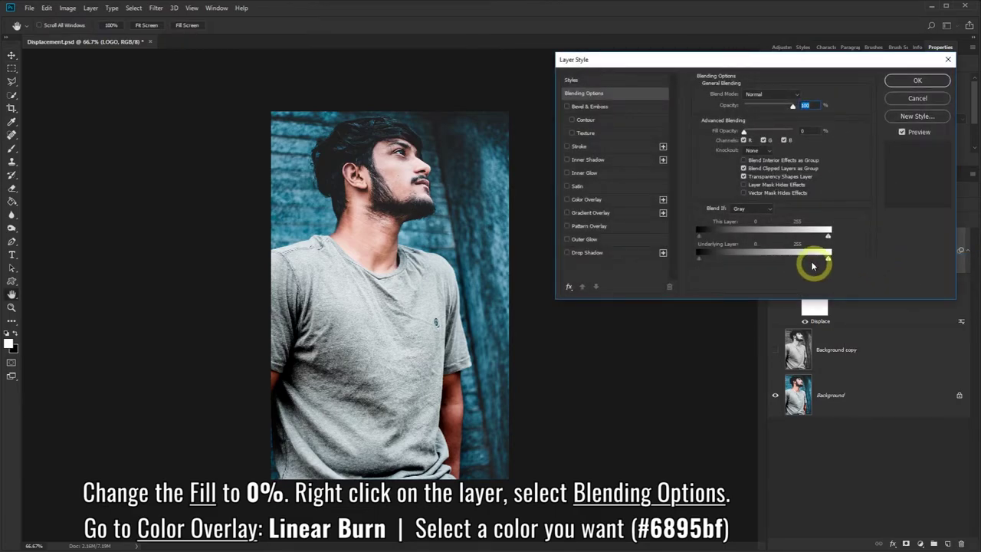
pyautogui.click(593, 201)
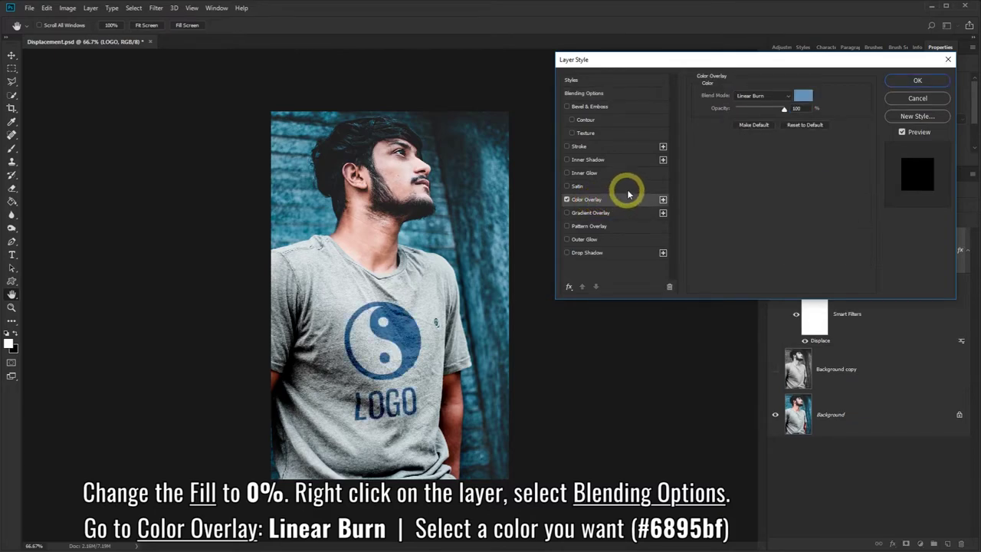
# Set the Color Overlay to Linear Burn mode with colour #6895bf.
pyautogui.click(782, 102)
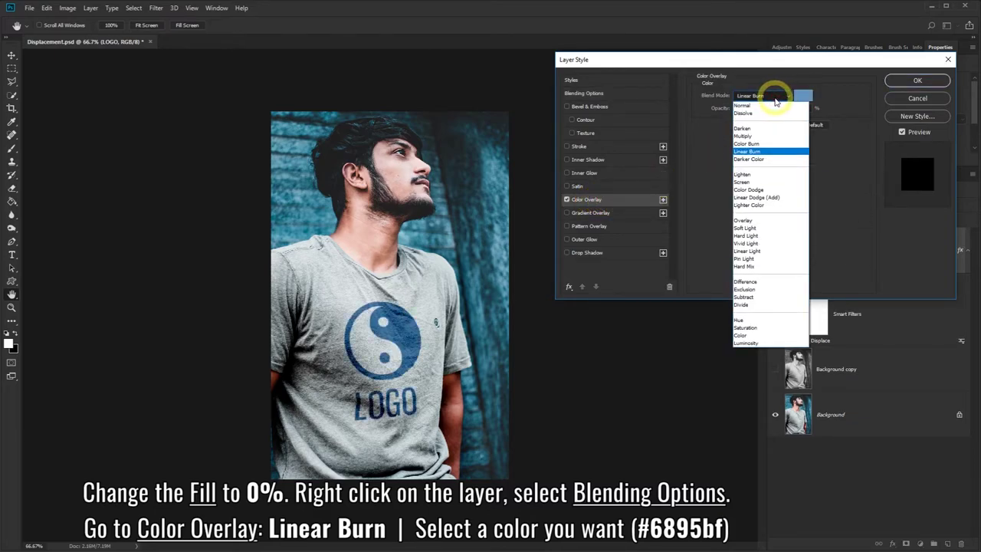
pyautogui.click(763, 153)
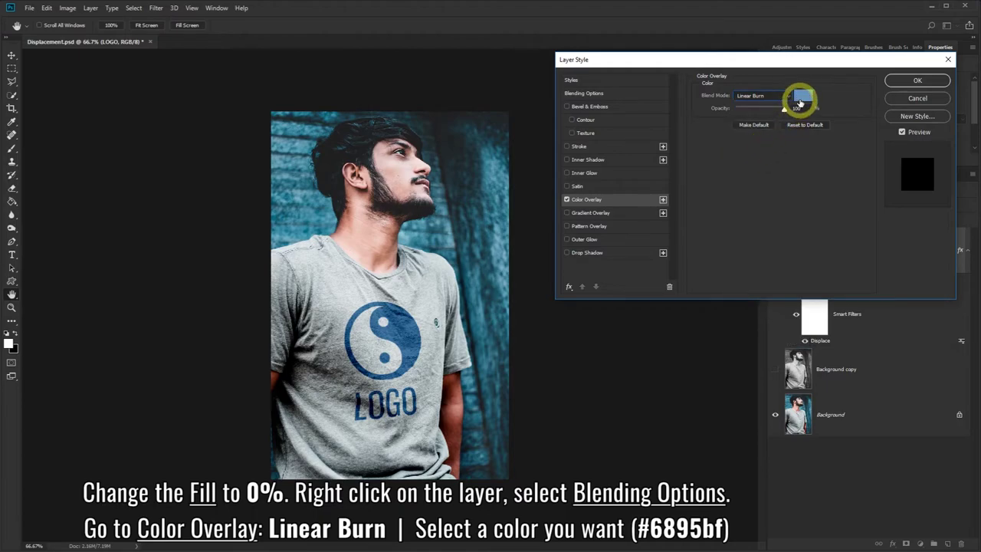
pyautogui.click(801, 96)
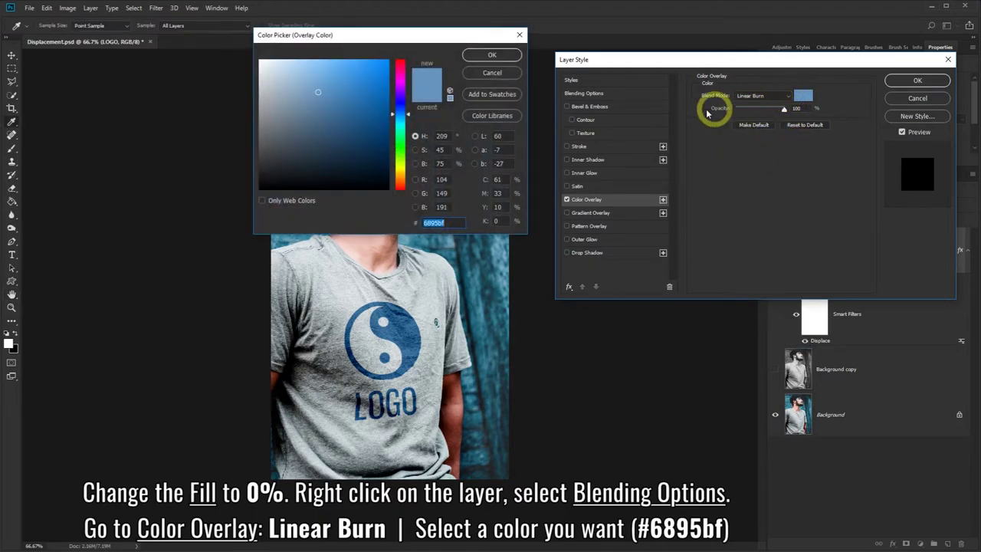
pyautogui.click(409, 116)
pyautogui.moveTo(409, 116); pyautogui.dragTo(408, 149)
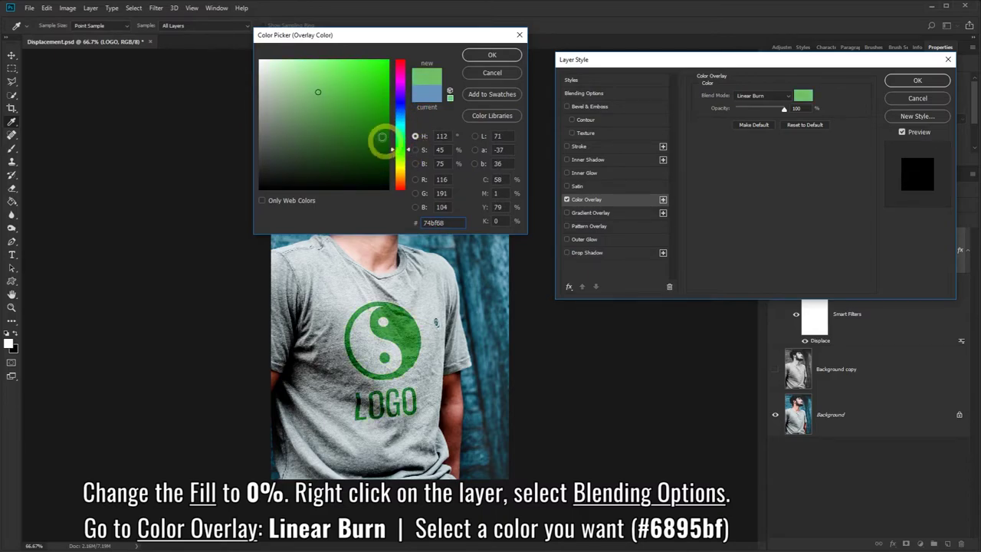
pyautogui.moveTo(337, 123); pyautogui.dragTo(295, 132)
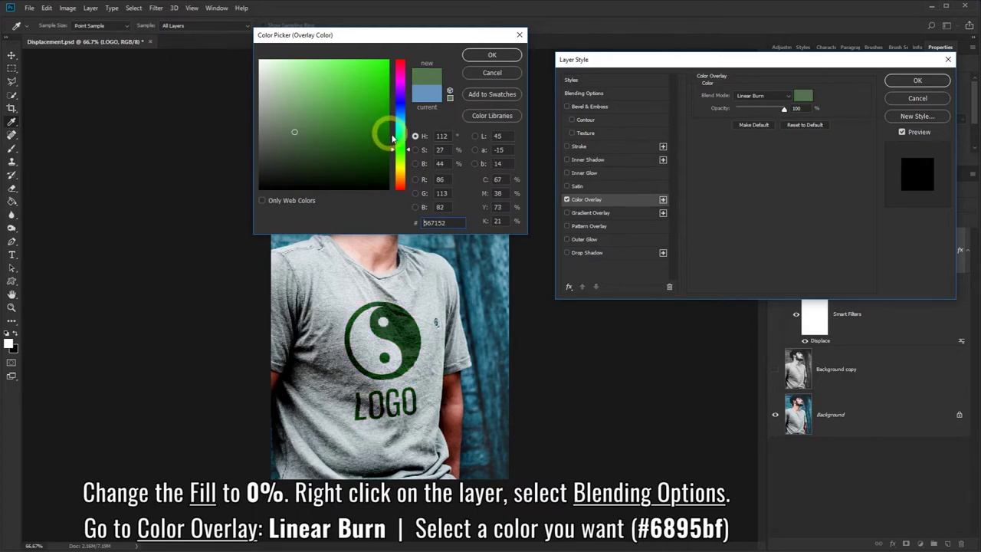
pyautogui.moveTo(408, 151); pyautogui.dragTo(409, 122)
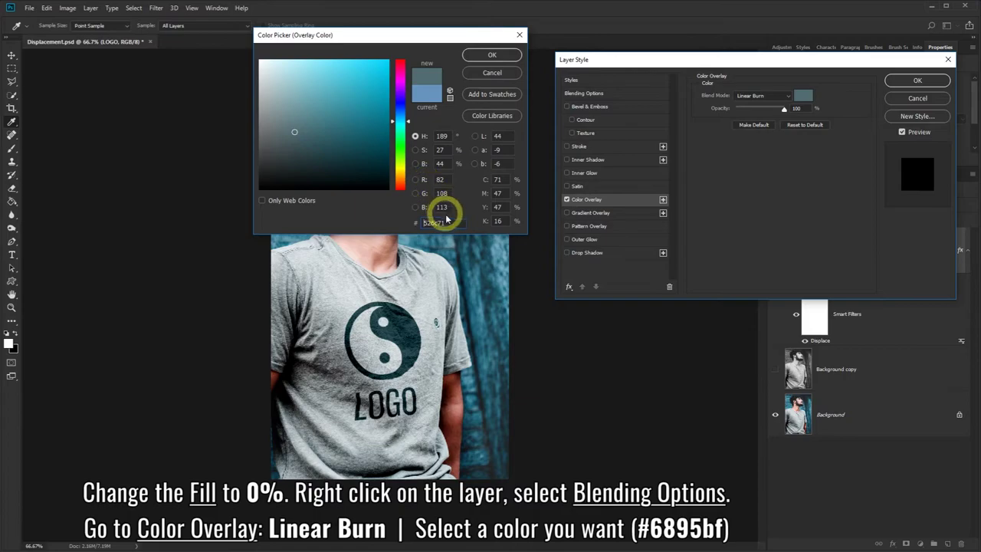
pyautogui.write('6')
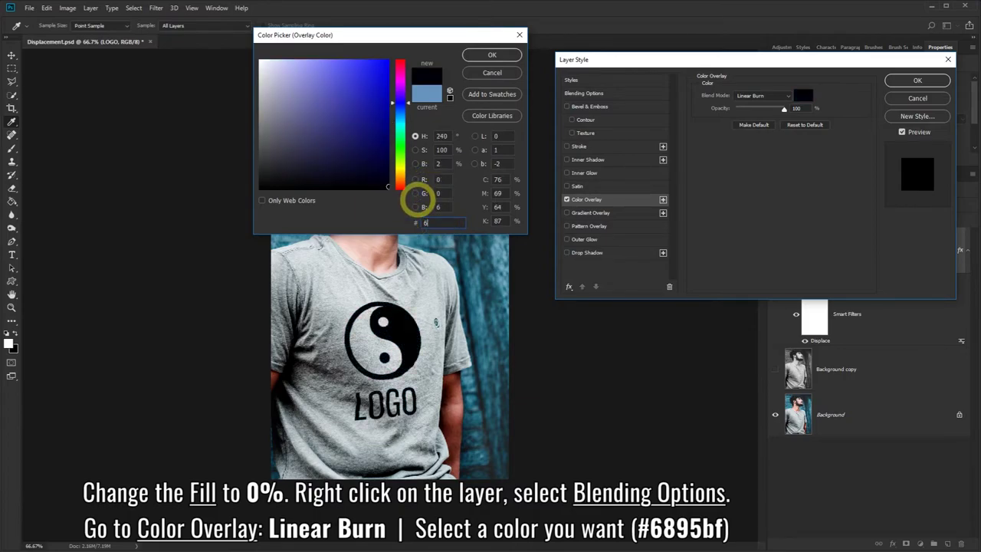
pyautogui.write('895b')
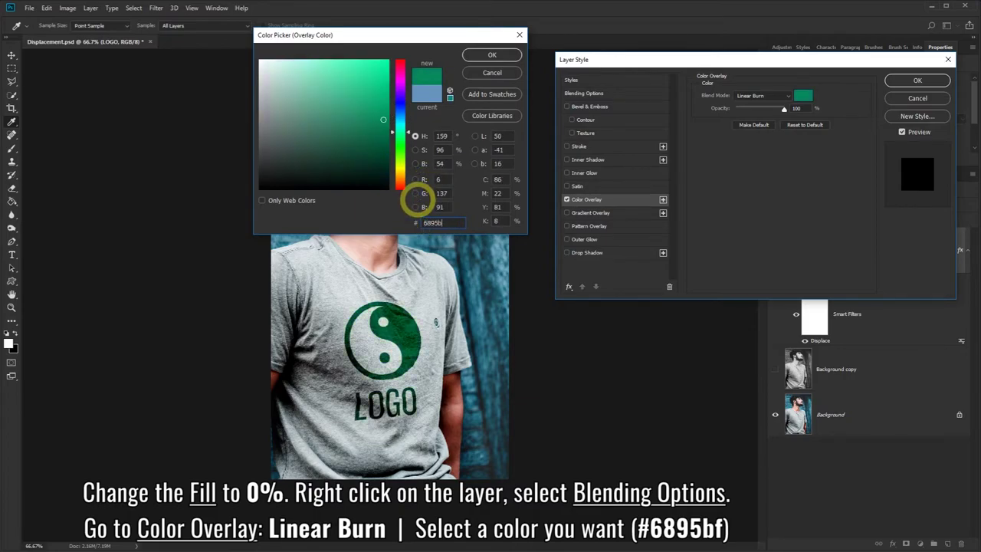
pyautogui.write('f')
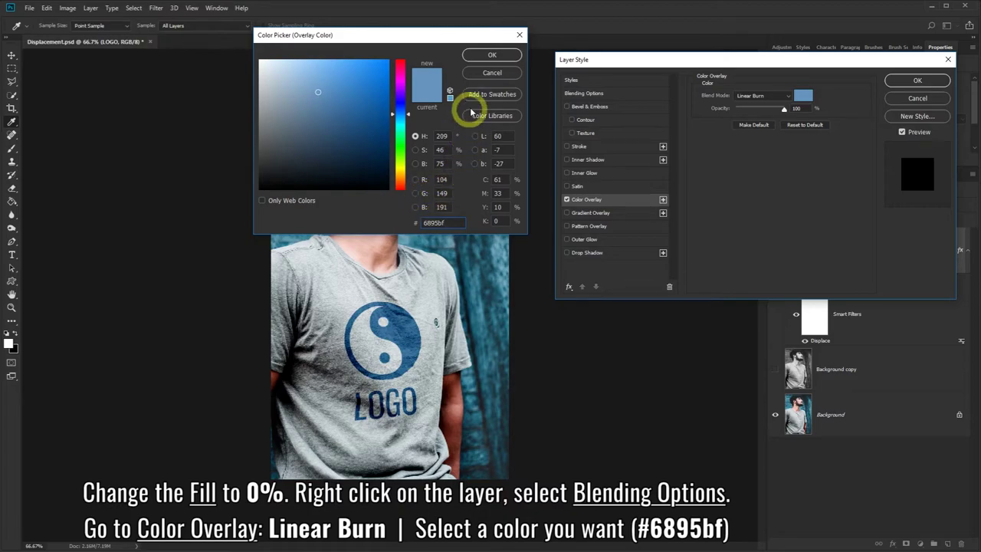
pyautogui.click(490, 58)
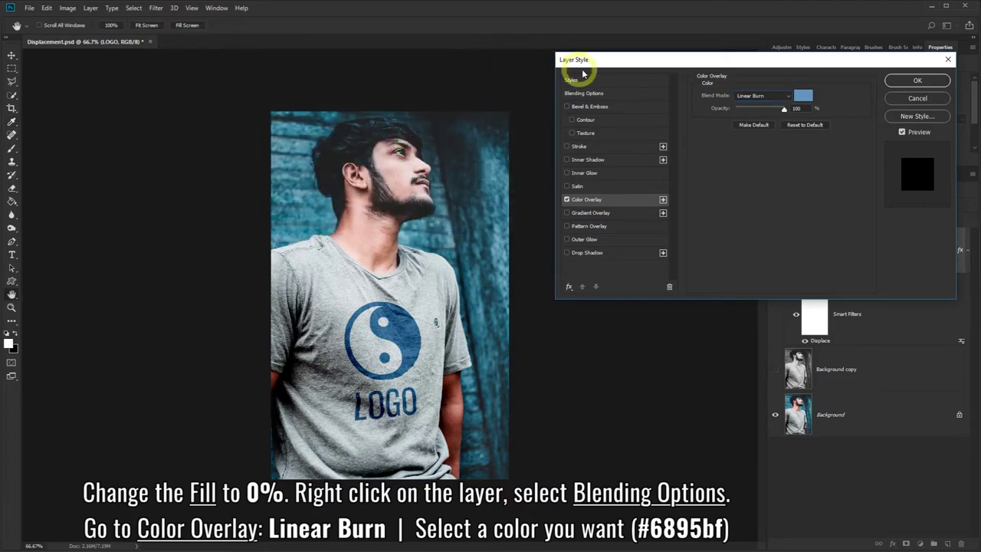
# Confirm the layer style, select the Background layer, and set a 50 px, 0% hardness Clone Stamp brush.
pyautogui.click(917, 81)
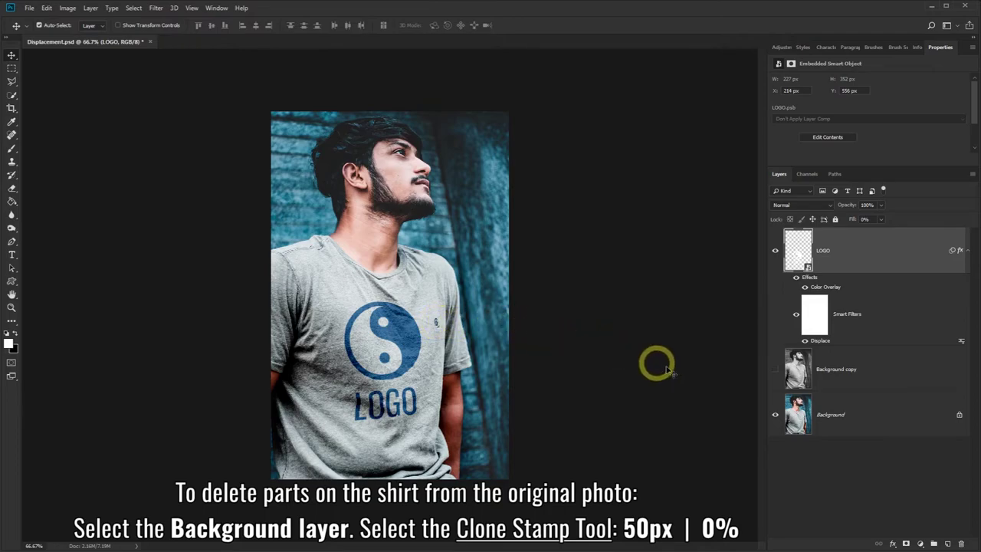
pyautogui.click(858, 416)
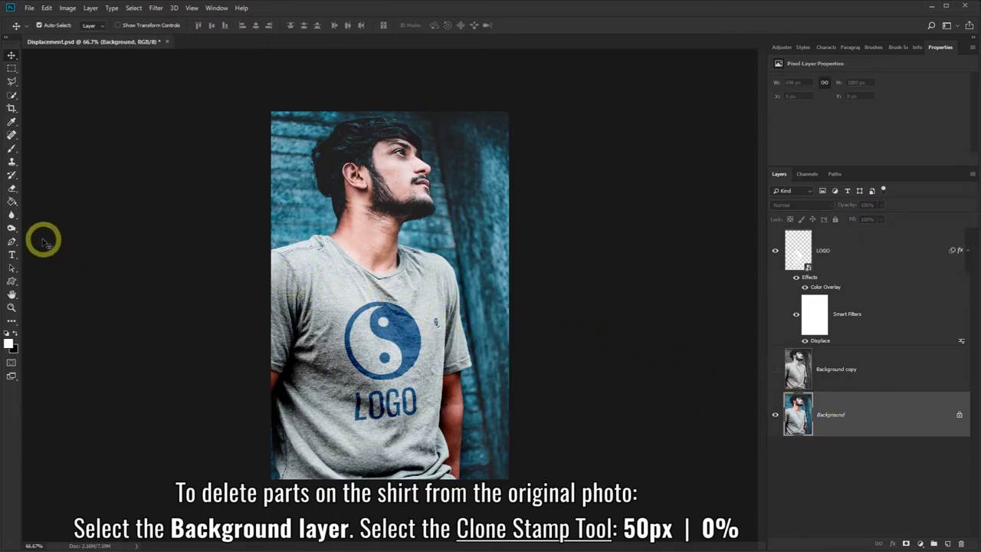
pyautogui.click(14, 163)
pyautogui.click(33, 163)
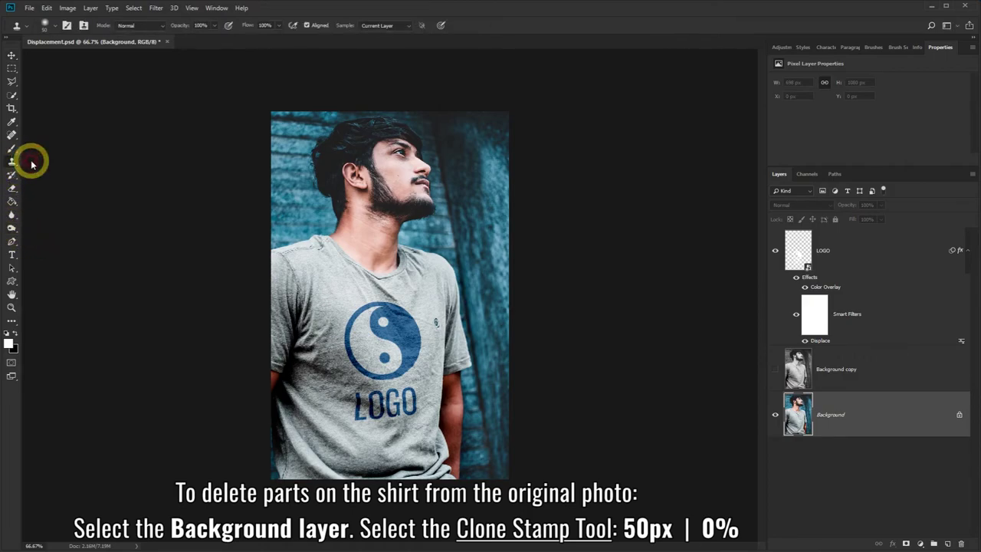
pyautogui.click(55, 26)
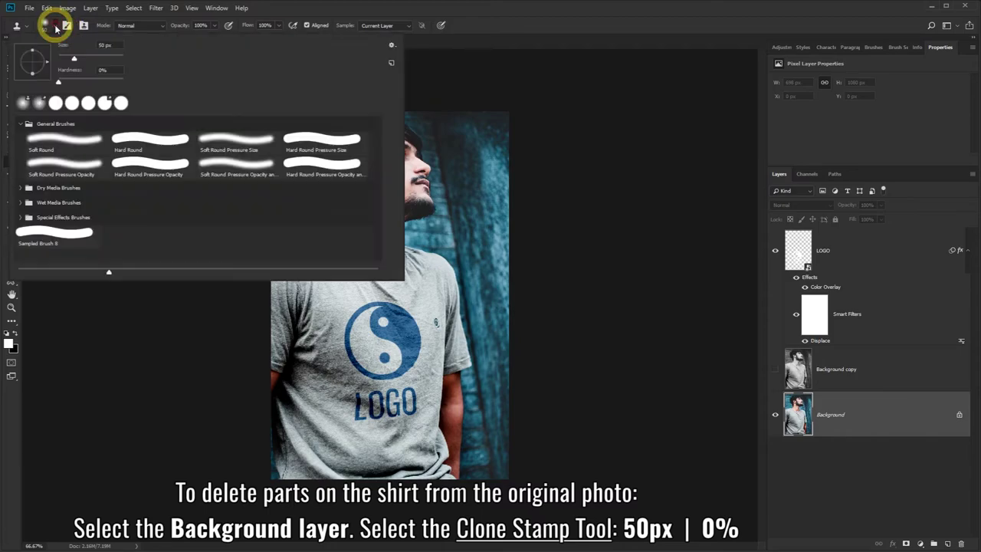
pyautogui.click(274, 10)
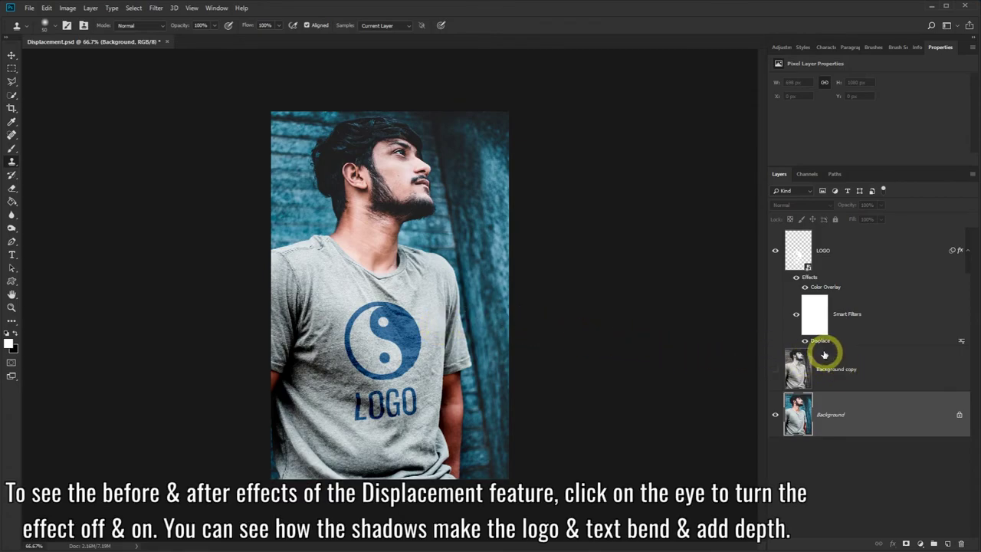
# Select the LOGO layer and toggle its Displace smart filter off and on, ending on.
pyautogui.click(795, 316)
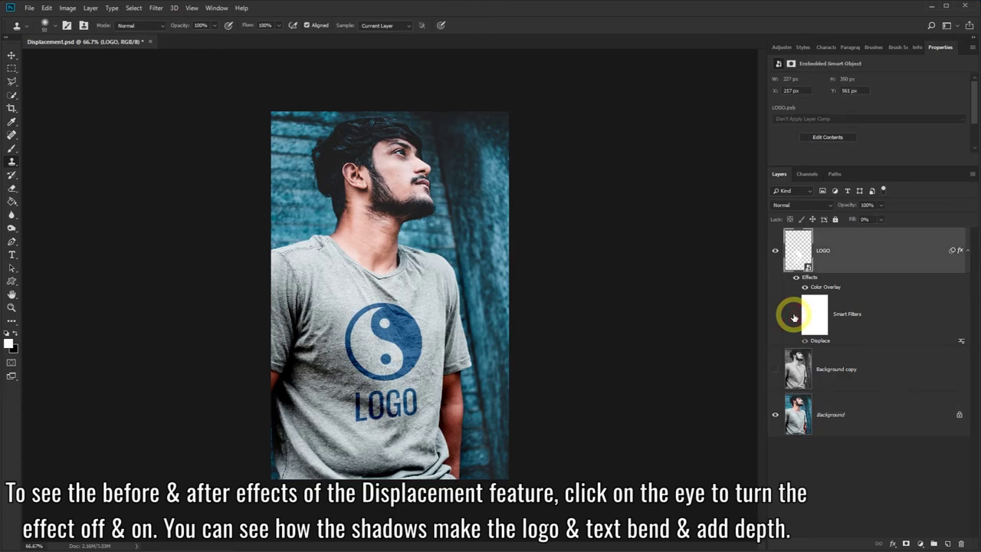
pyautogui.click(795, 316)
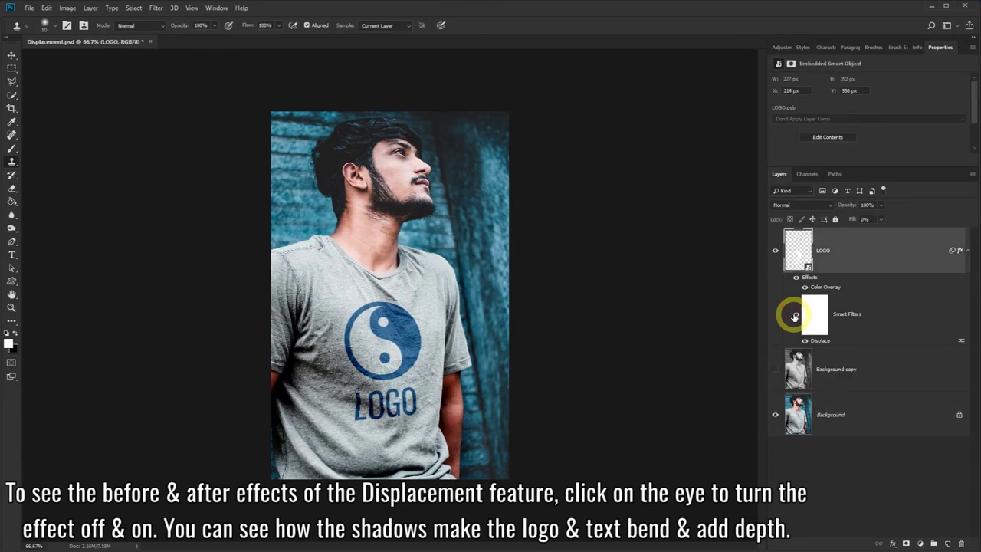
pyautogui.click(795, 316)
pyautogui.click(795, 316)
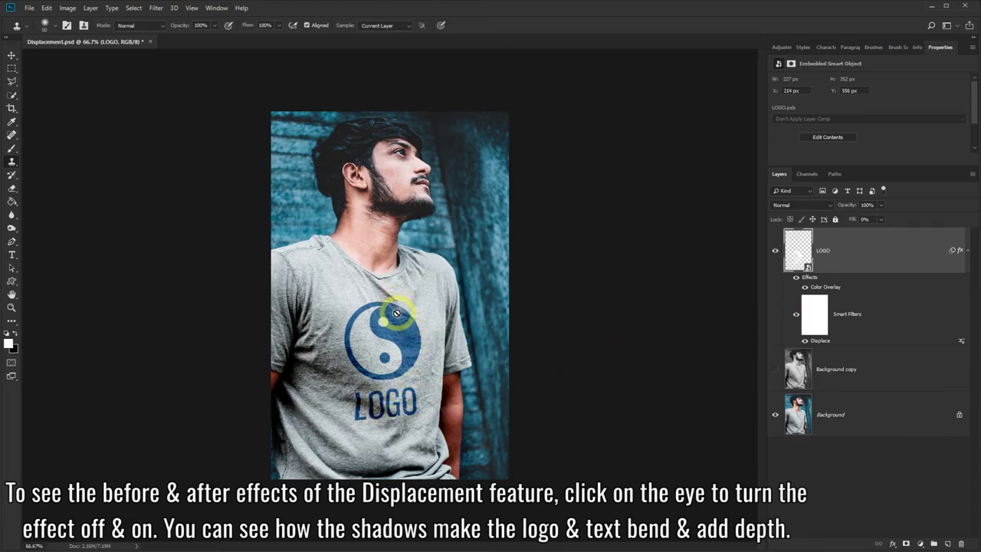
pyautogui.click(796, 315)
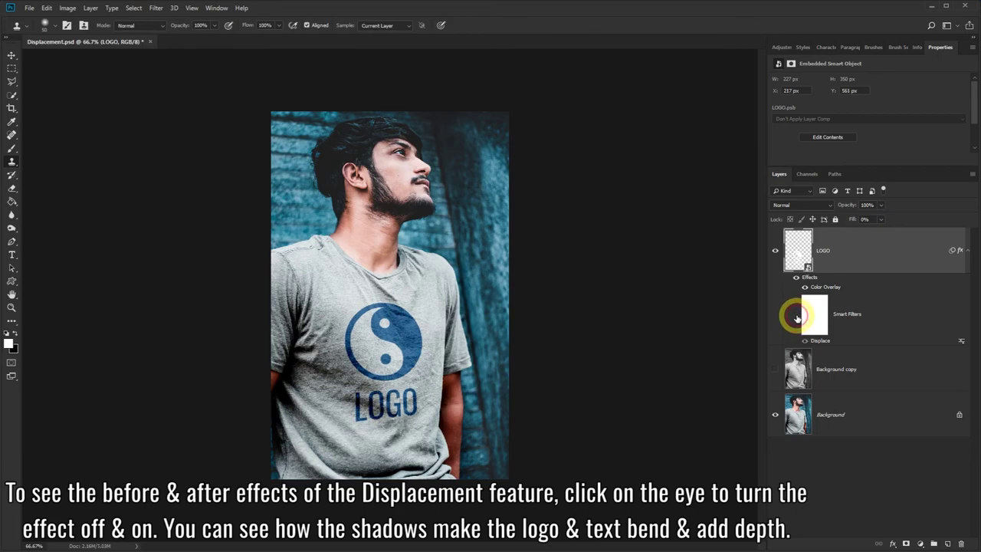
pyautogui.click(796, 316)
pyautogui.click(797, 315)
pyautogui.click(796, 315)
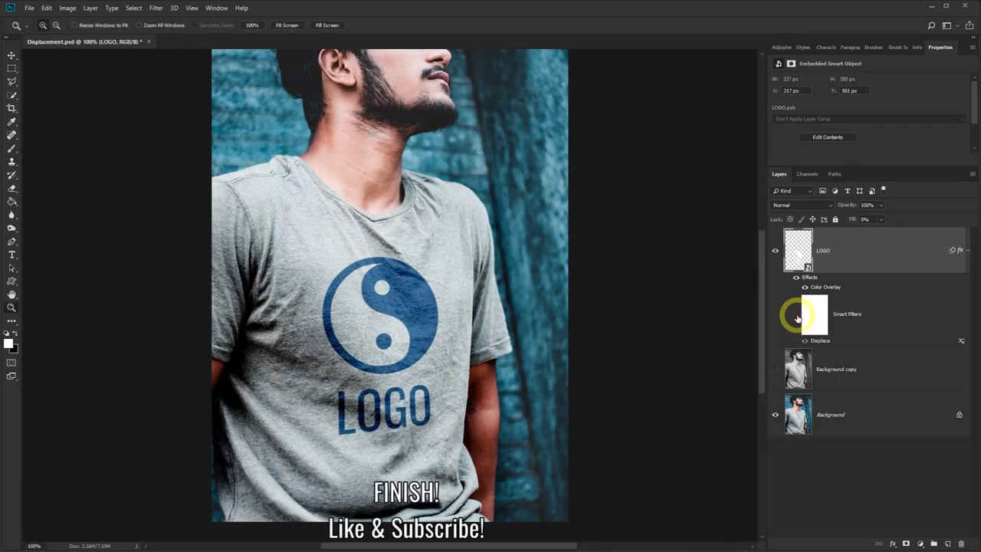
pyautogui.click(797, 316)
pyautogui.click(797, 315)
pyautogui.click(797, 316)
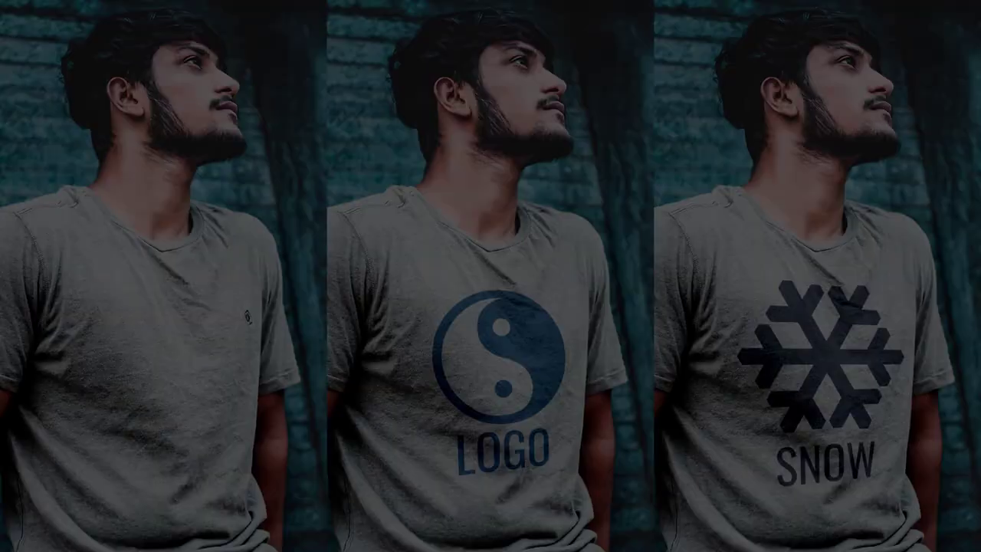